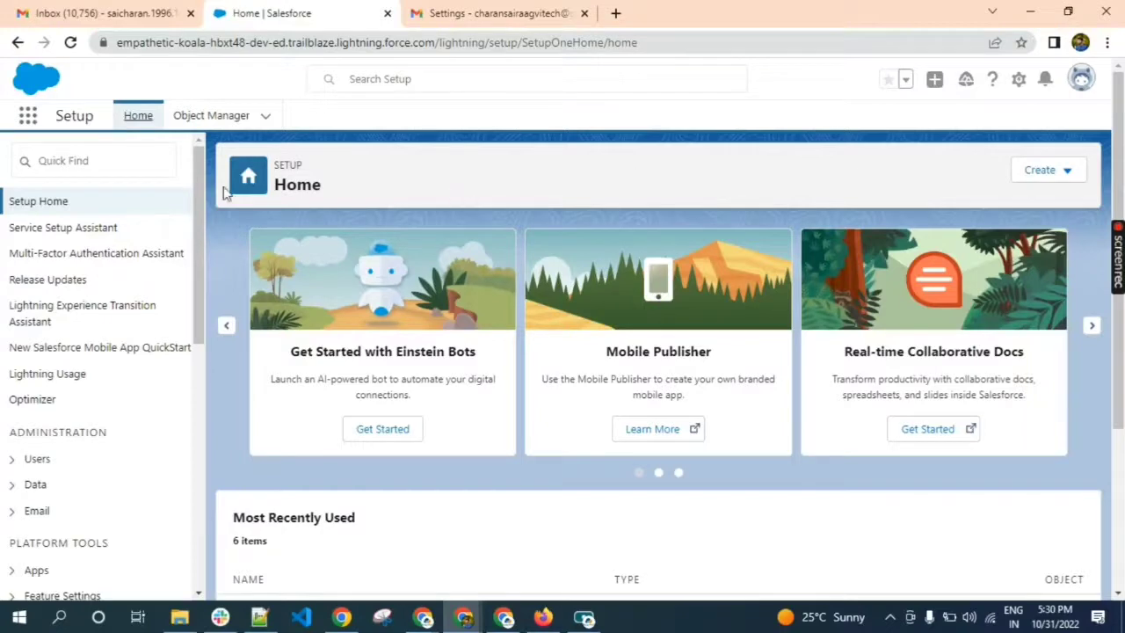
Step: Search Setup for 'email' and go to the Email-to-Case settings under Service
left_click(123, 168)
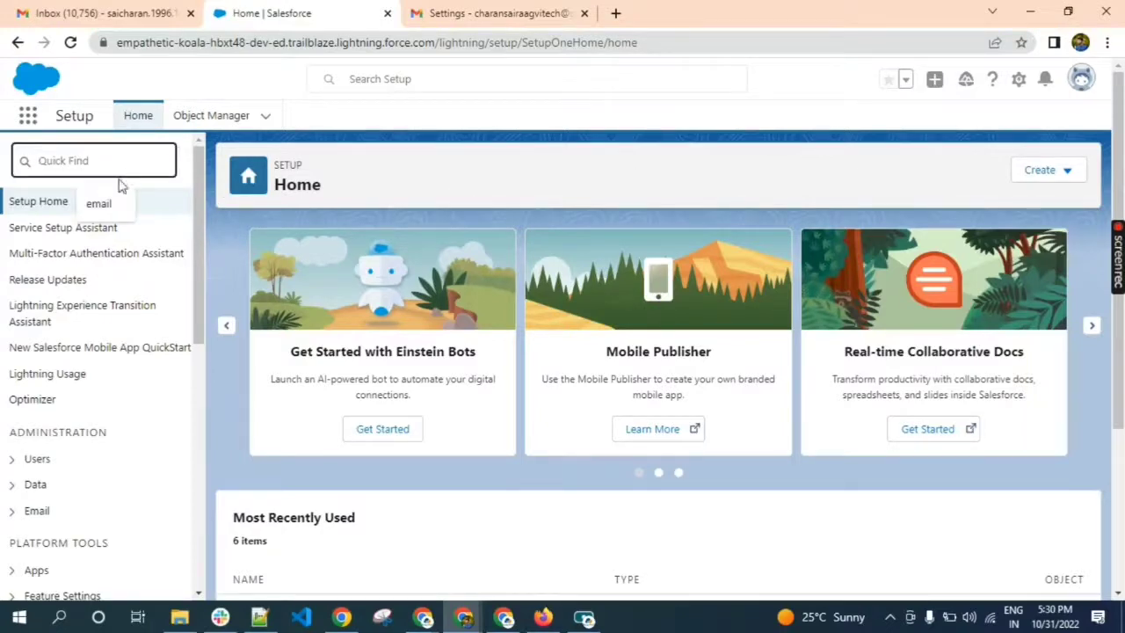
left_click(98, 203)
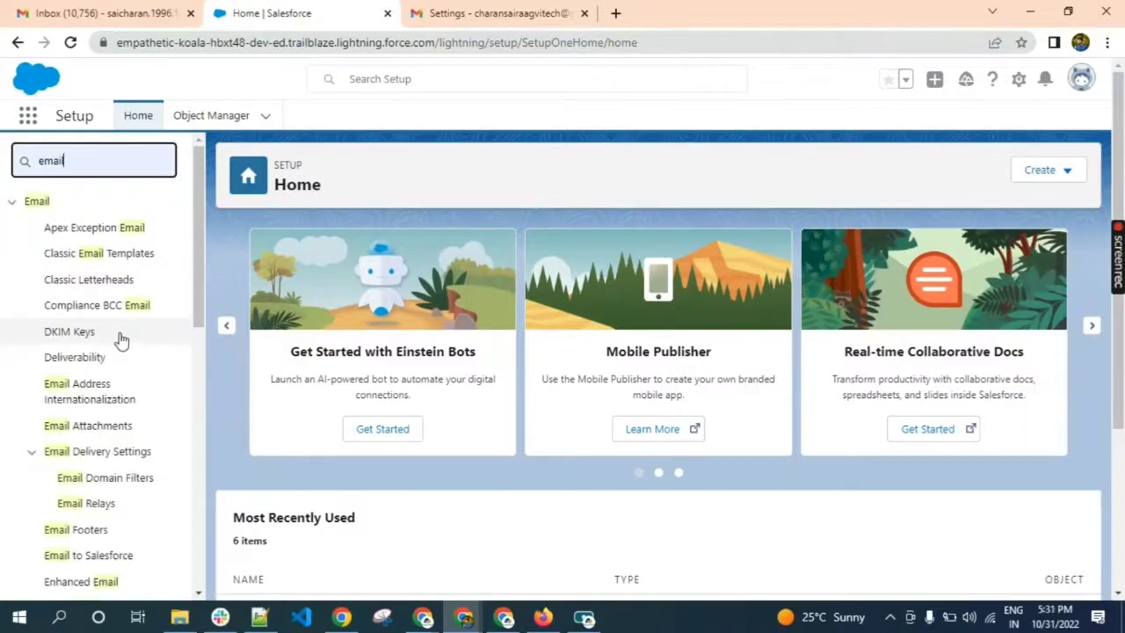
scroll(123, 339, "down", 4)
scroll(122, 338, "down", 2)
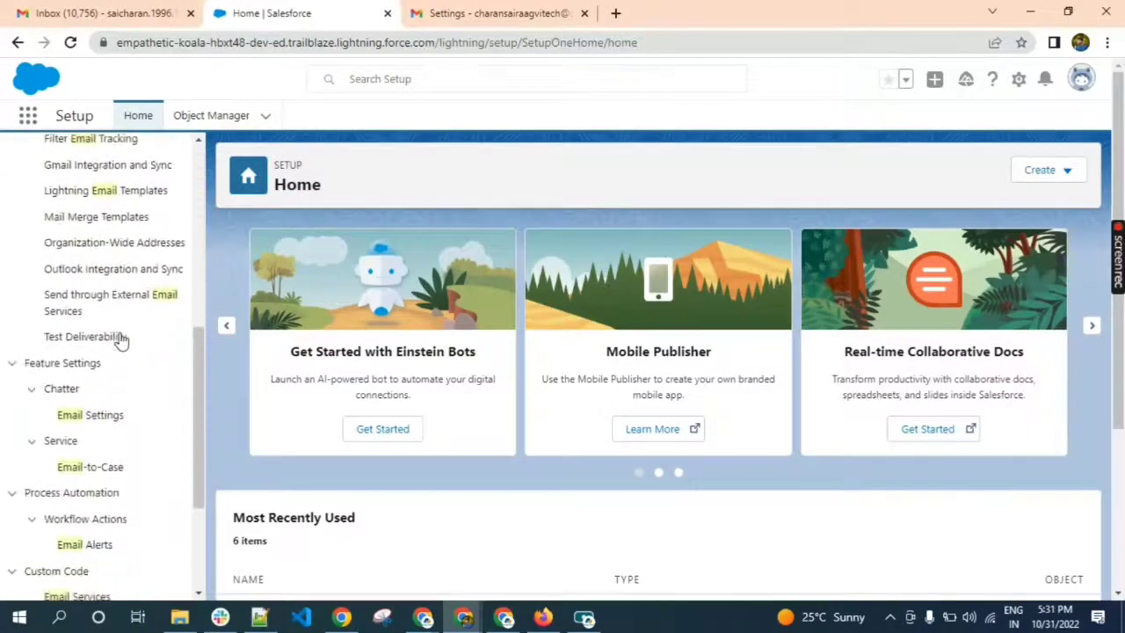
left_click(91, 466)
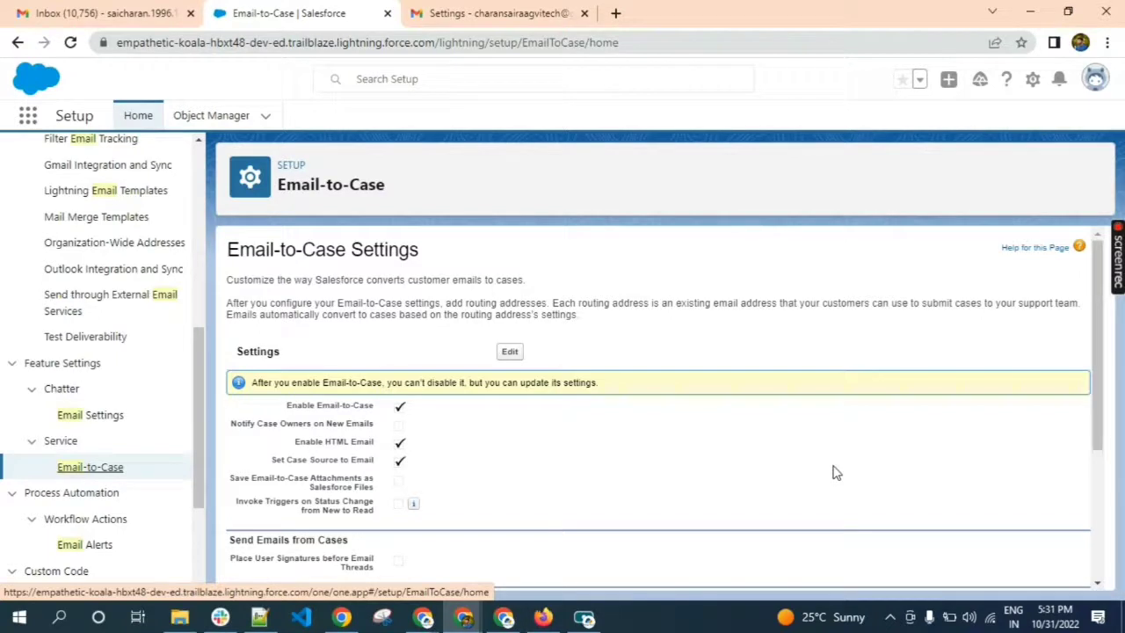
scroll(835, 471, "down", 3)
scroll(835, 472, "down", 3)
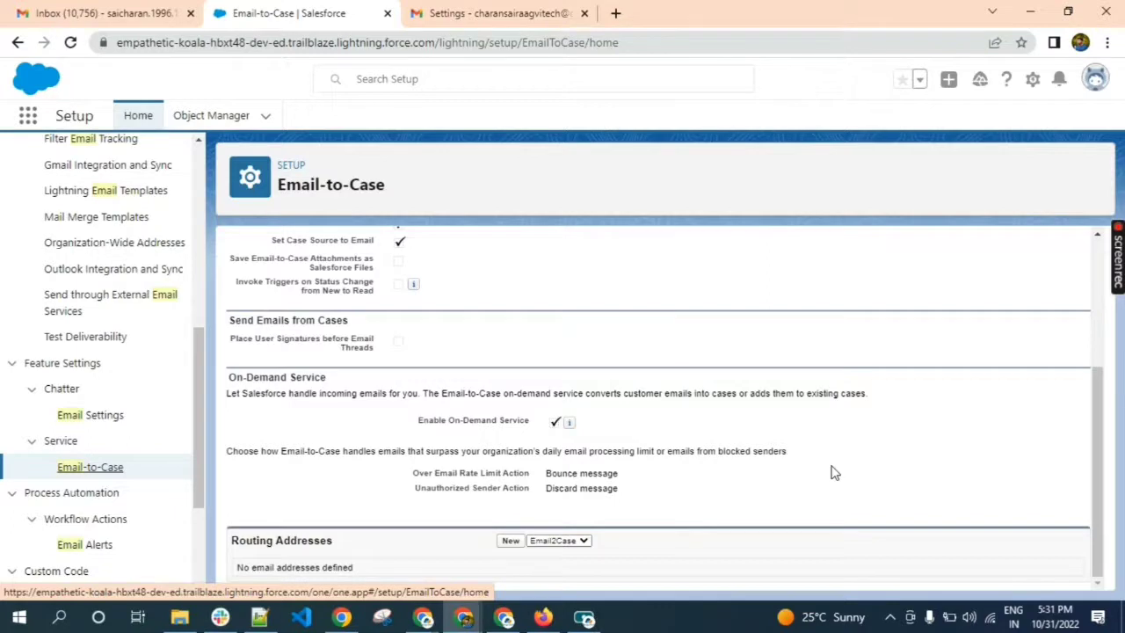
Step: Create a new routing address named Raagvitech with the saved Gmail email address
left_click(509, 540)
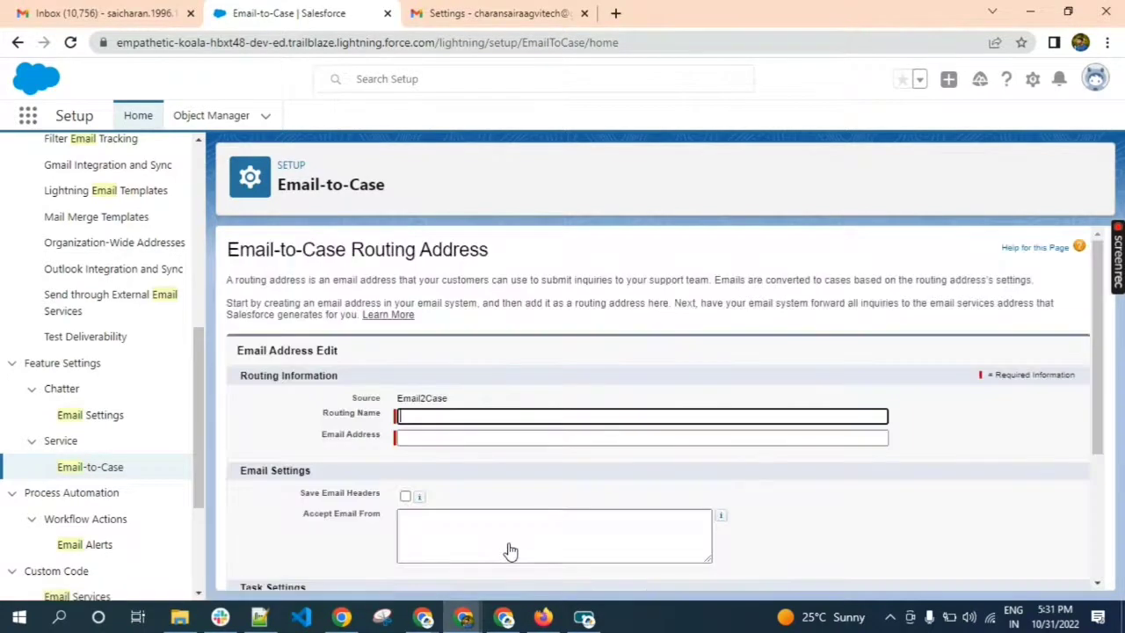
scroll(622, 410, "down", 1)
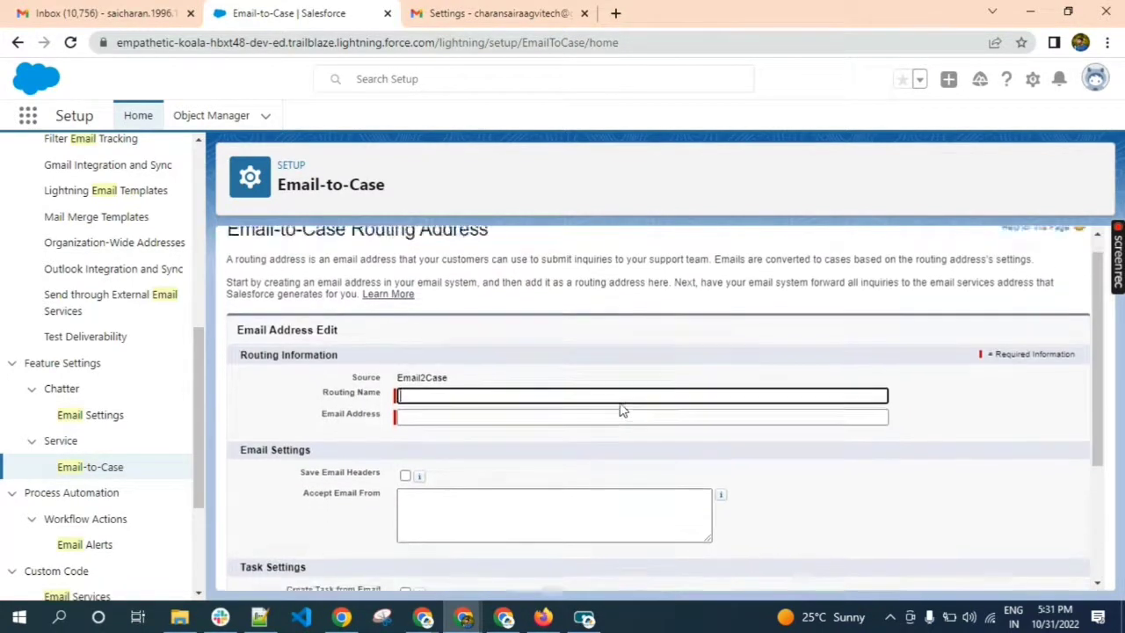
scroll(622, 409, "up", 1)
left_click(431, 417)
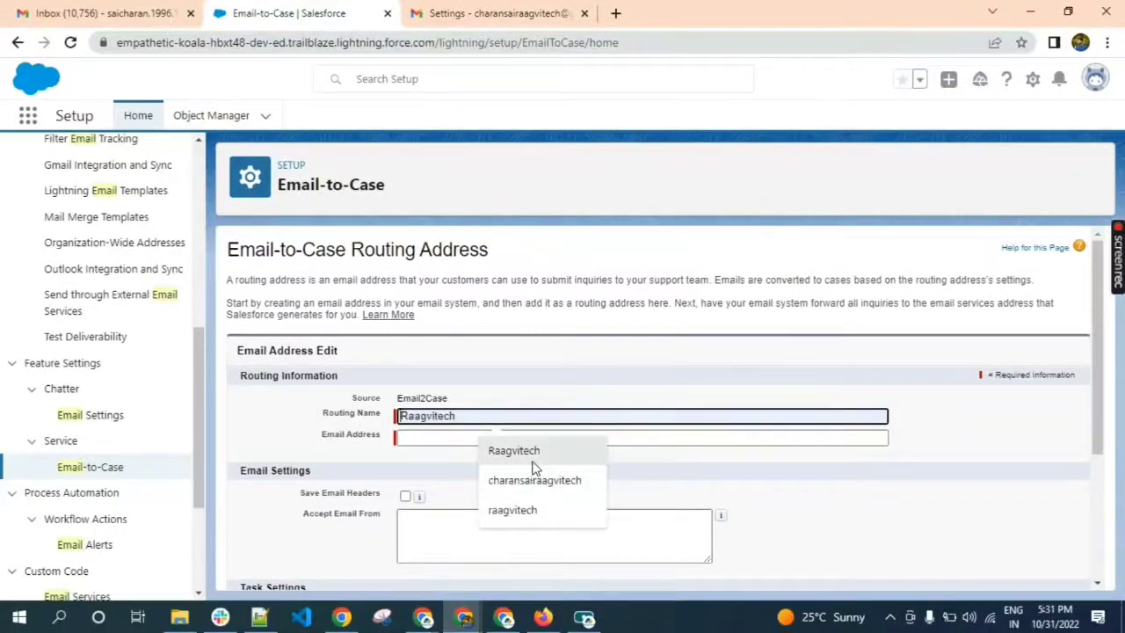
left_click(514, 450)
left_click(448, 436)
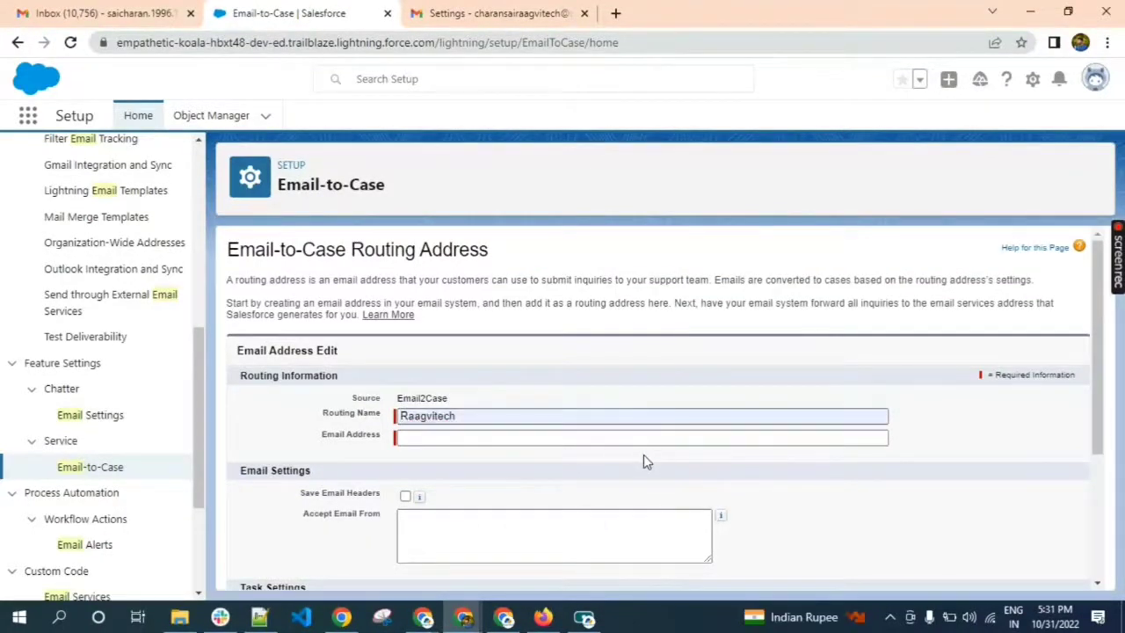
left_click(448, 436)
left_click(573, 474)
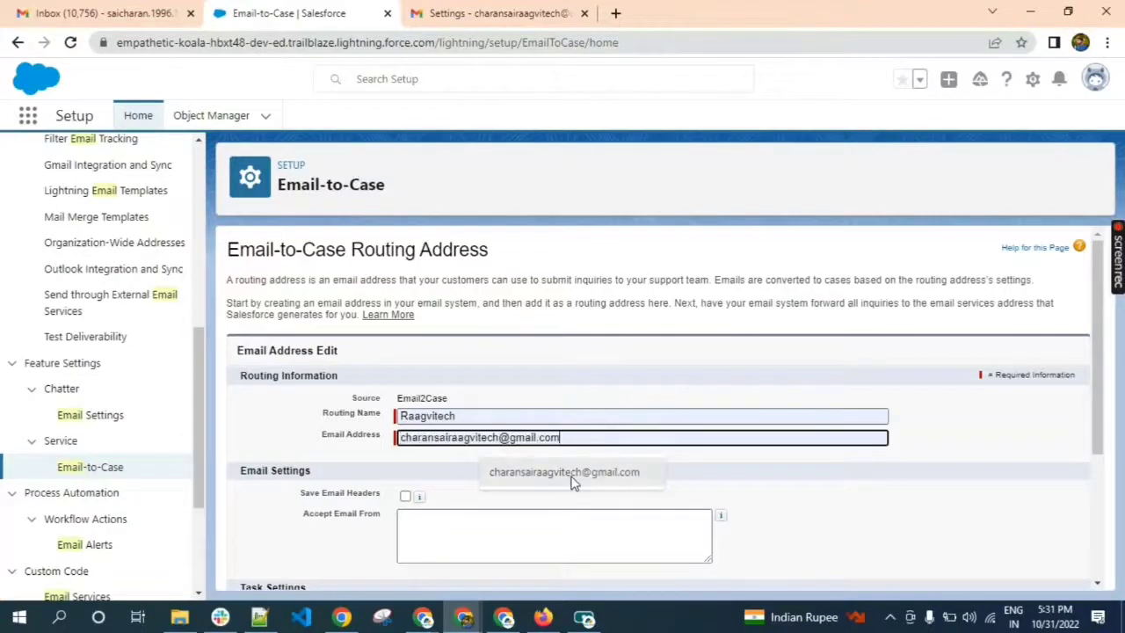
scroll(760, 518, "down", 3)
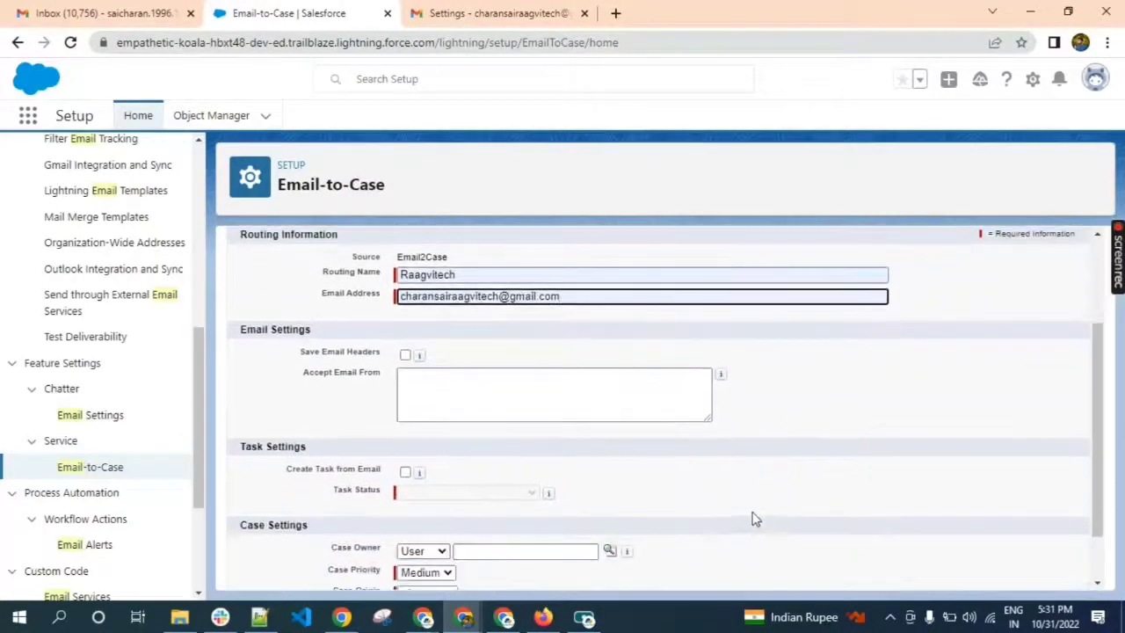
Step: Enable Save Email Headers and Create Task, and assign the looked-up user as case owner
left_click(405, 355)
left_click(405, 472)
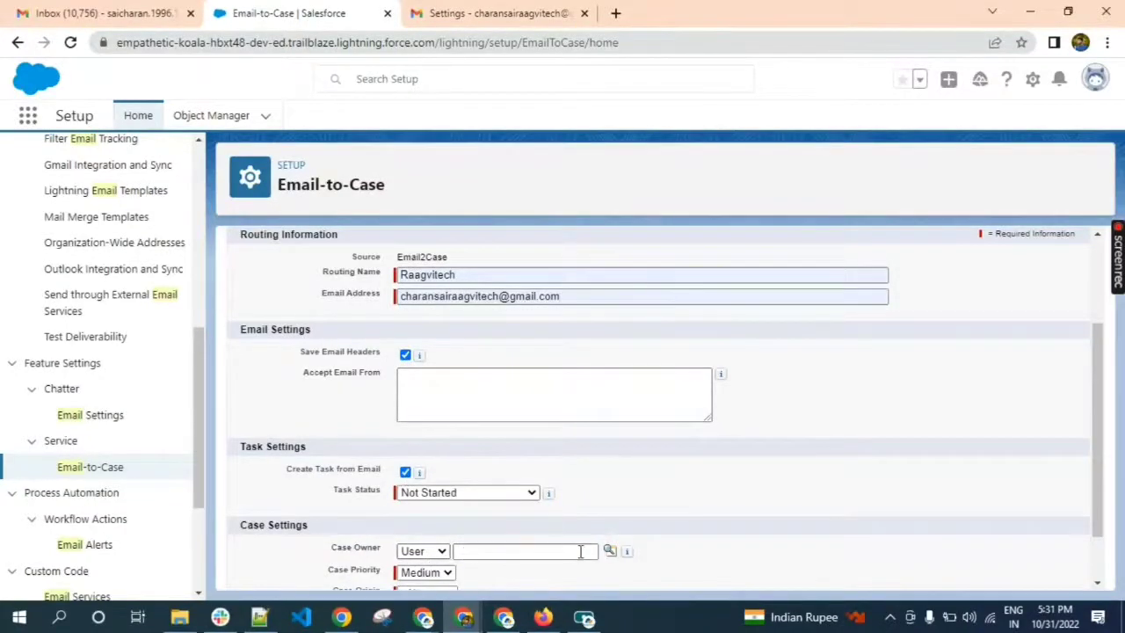
left_click(609, 551)
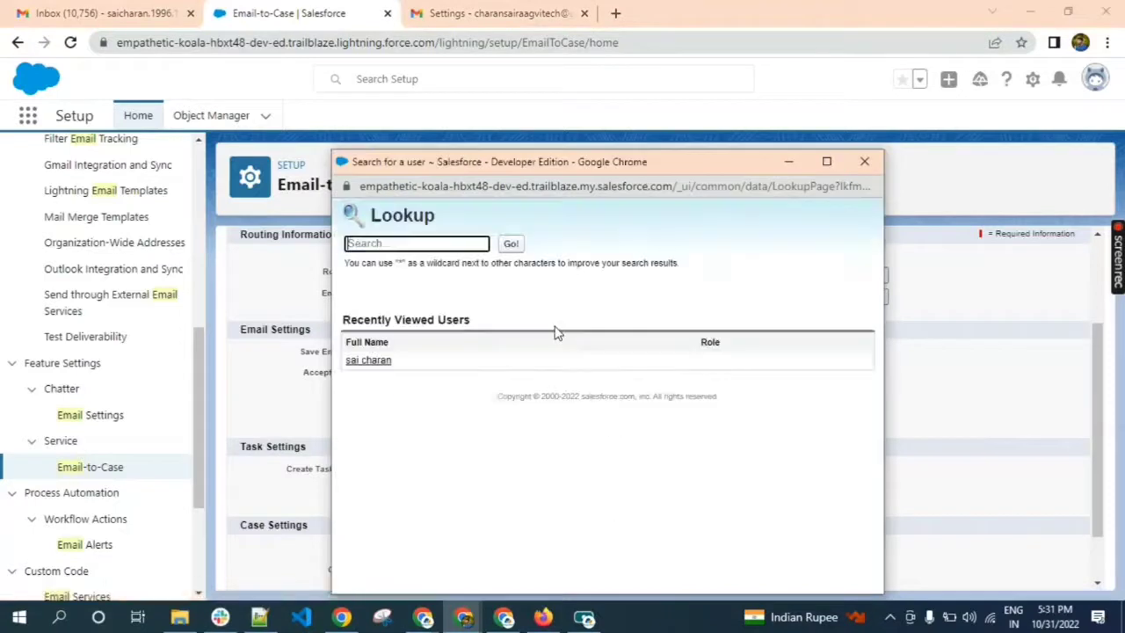
left_click(368, 361)
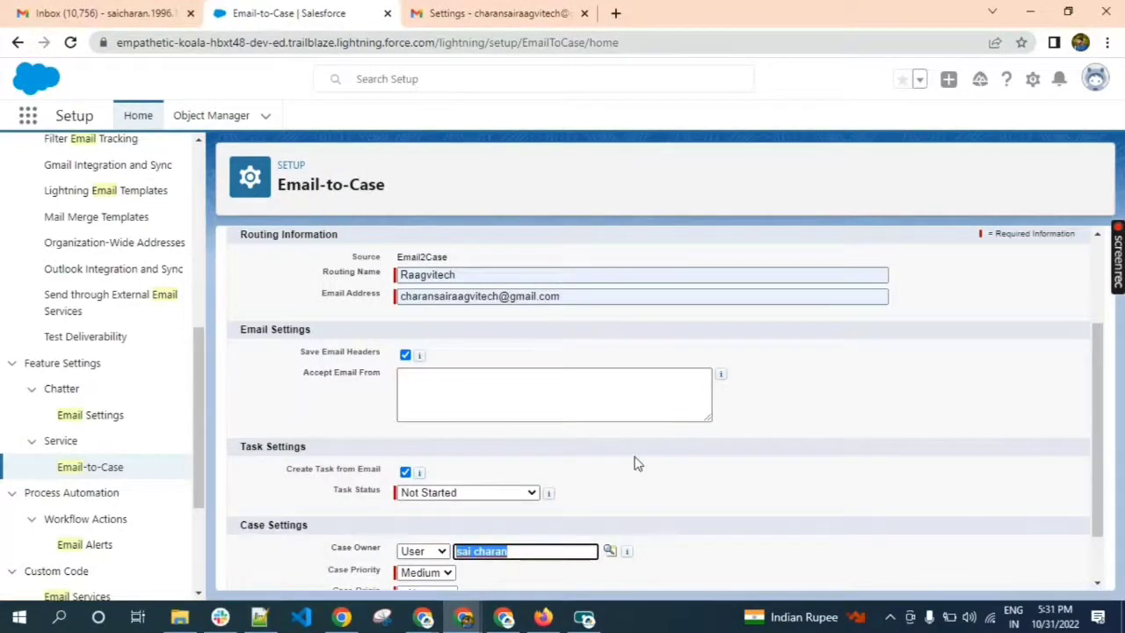
scroll(633, 457, "down", 1)
left_click(550, 522)
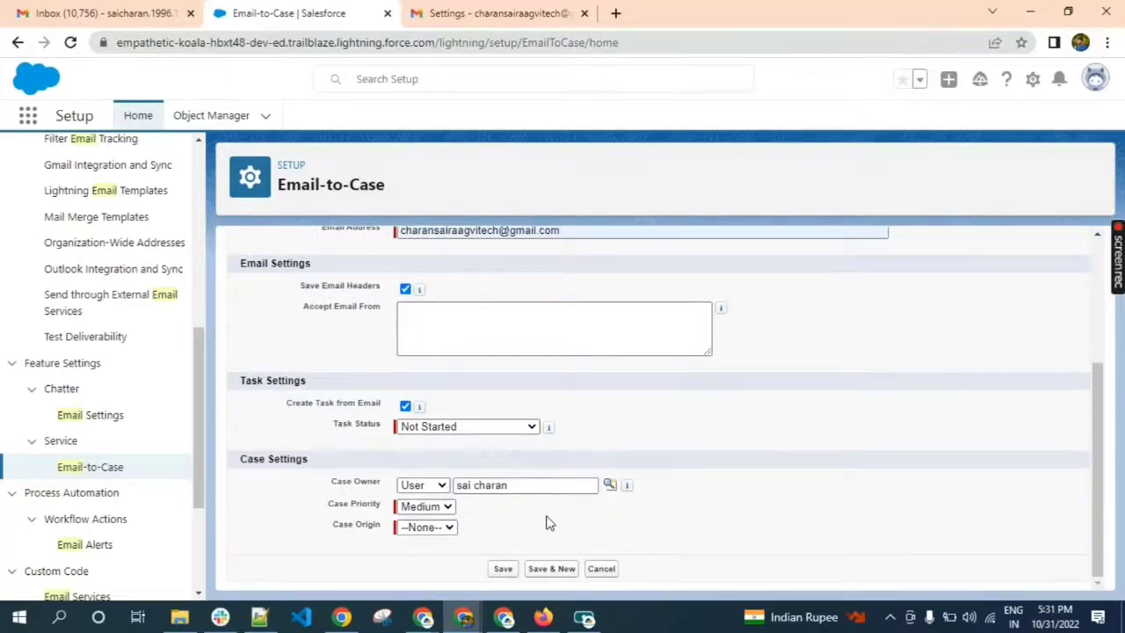
Step: Keep priority Medium, set case origin to Email, save the address and accept the verification email
left_click(426, 506)
left_click(420, 535)
left_click(428, 527)
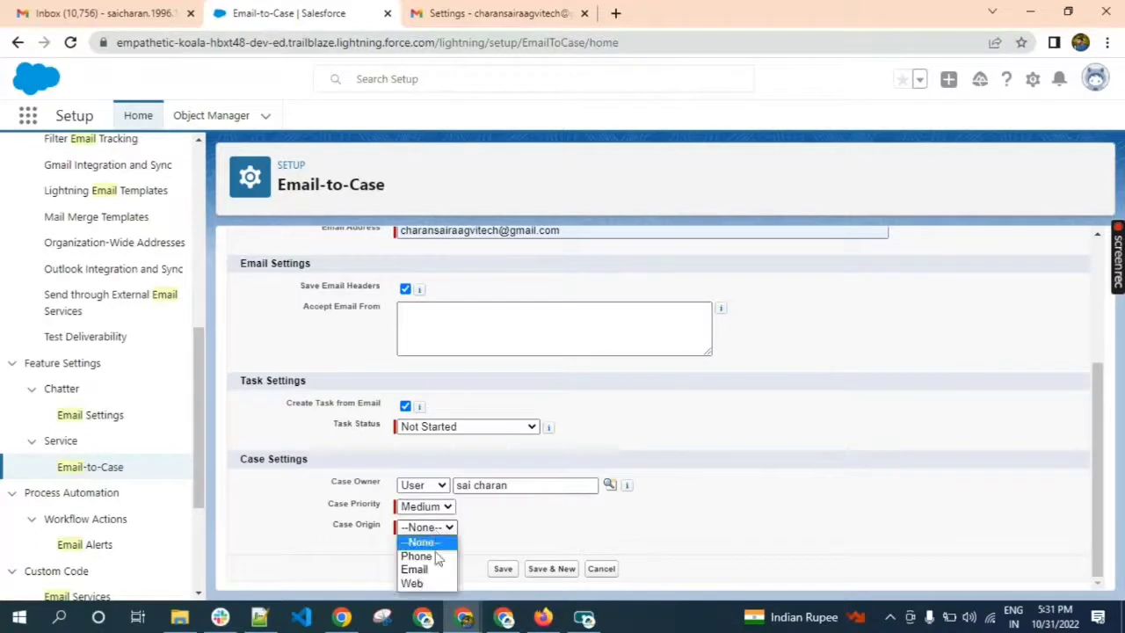
left_click(415, 569)
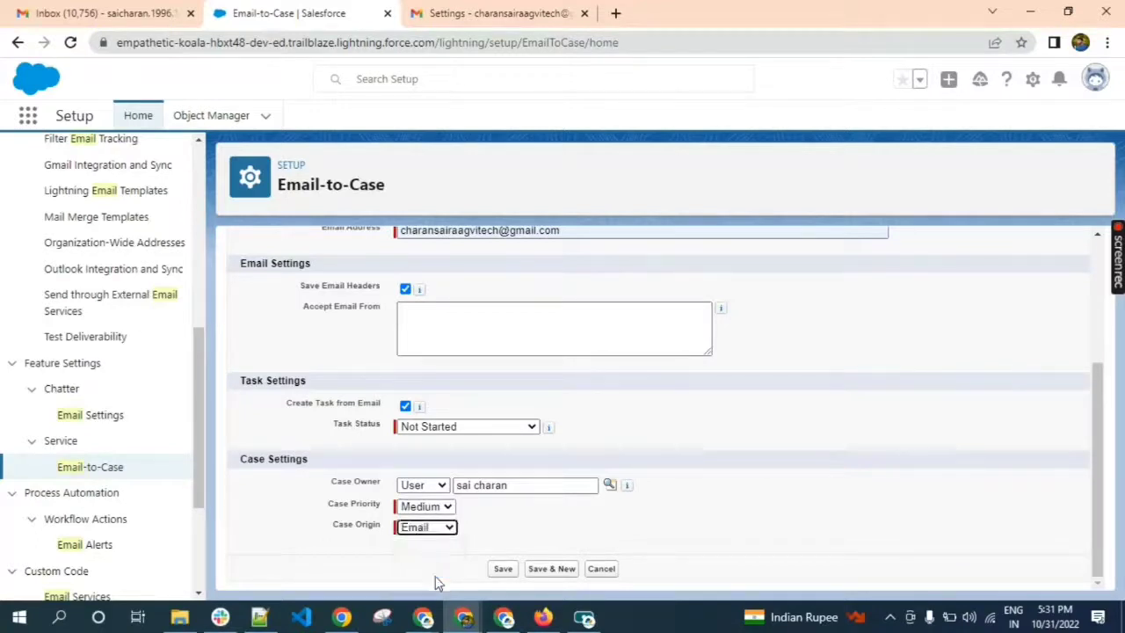
left_click(503, 568)
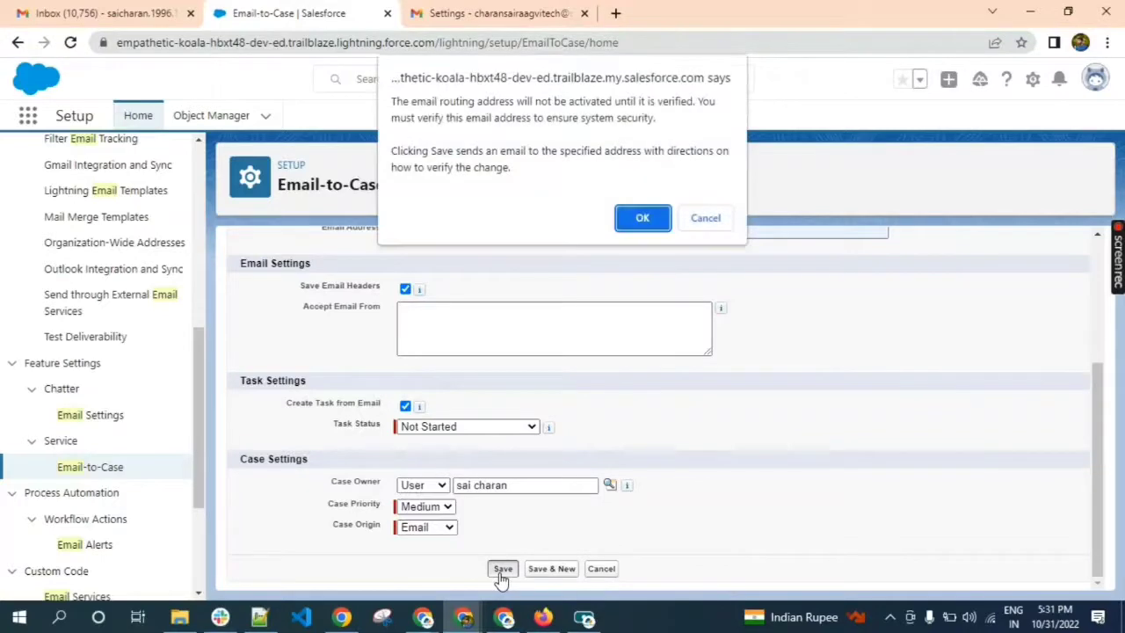
left_click(642, 218)
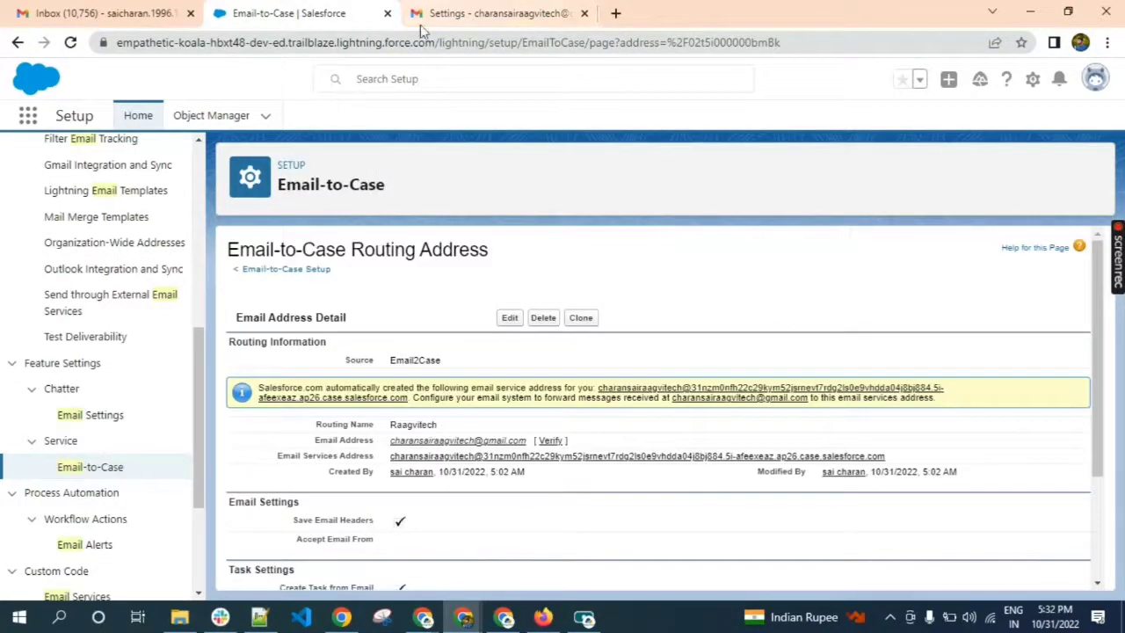
Step: Confirm the routing address via the verification email in the Gmail inbox and return to Salesforce
left_click(485, 13)
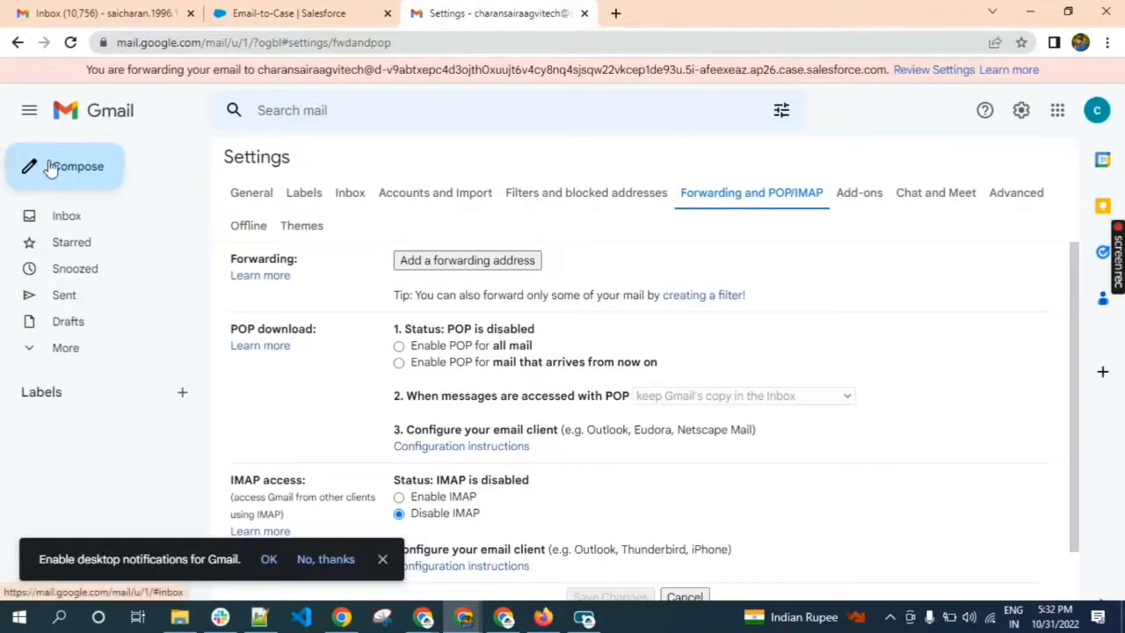
left_click(70, 216)
left_click(501, 237)
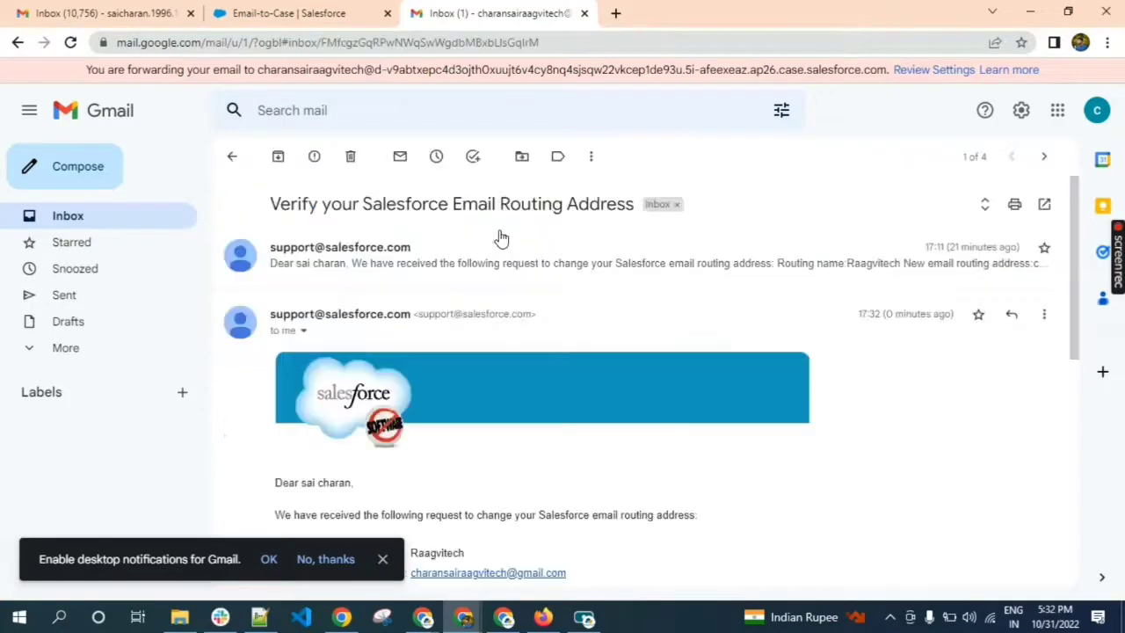
scroll(681, 414, "down", 8)
scroll(681, 414, "up", 4)
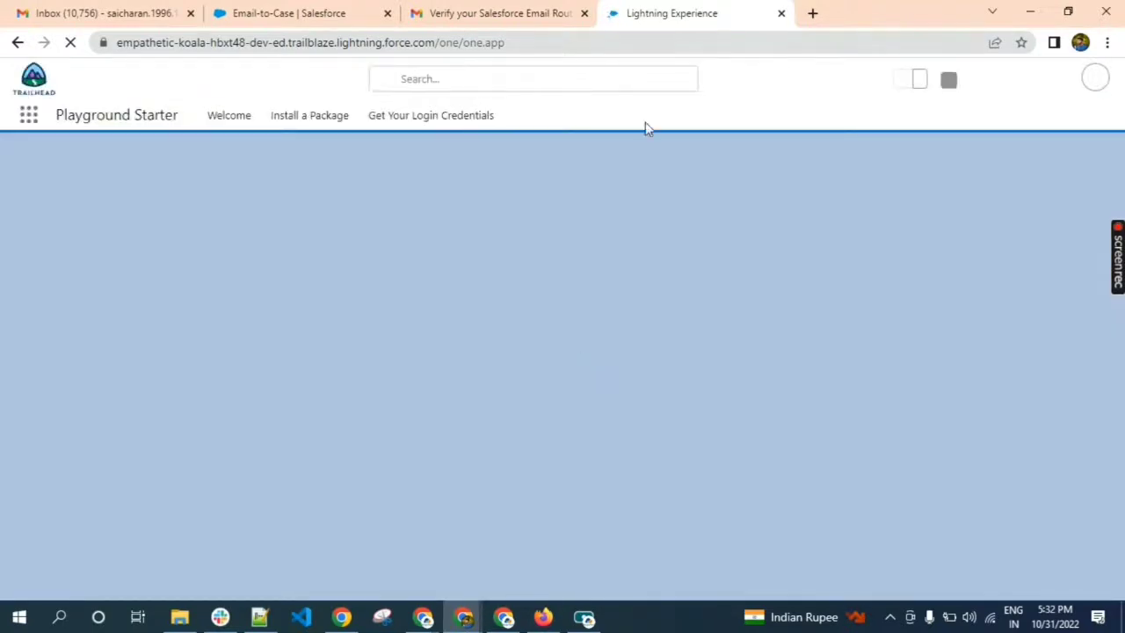
left_click(781, 13)
left_click(341, 20)
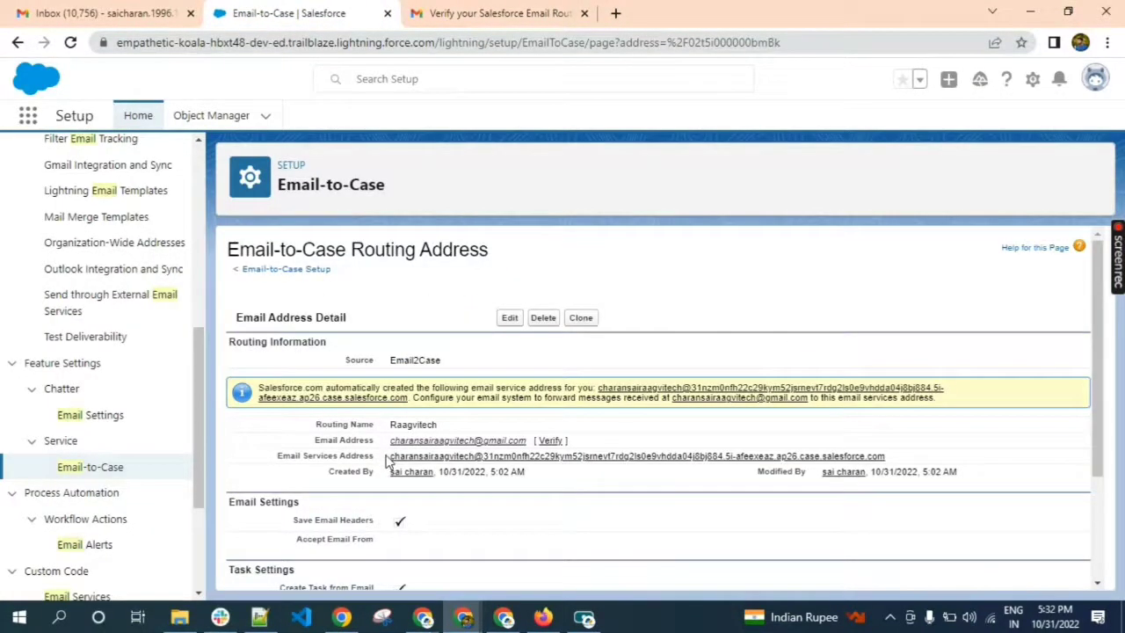
Step: Select and copy the generated Email Services Address of the Raagvitech routing address
left_click_drag(387, 456, 896, 467)
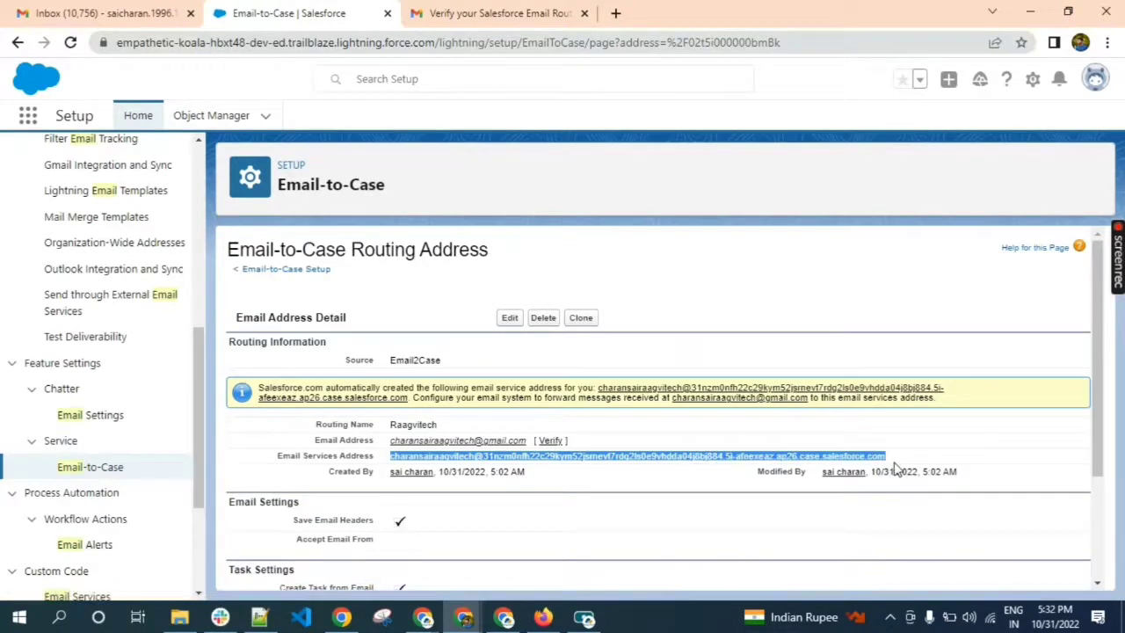
left_click_drag(812, 317, 641, 151)
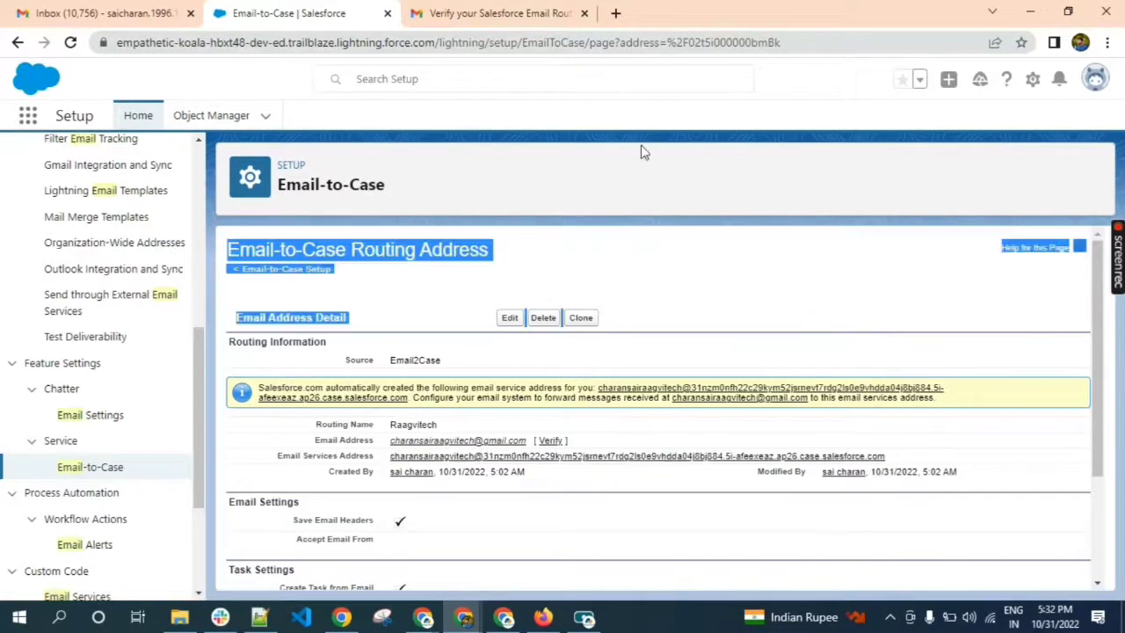
Step: Go to Gmail's full settings and show the Forwarding and POP/IMAP section
left_click(506, 13)
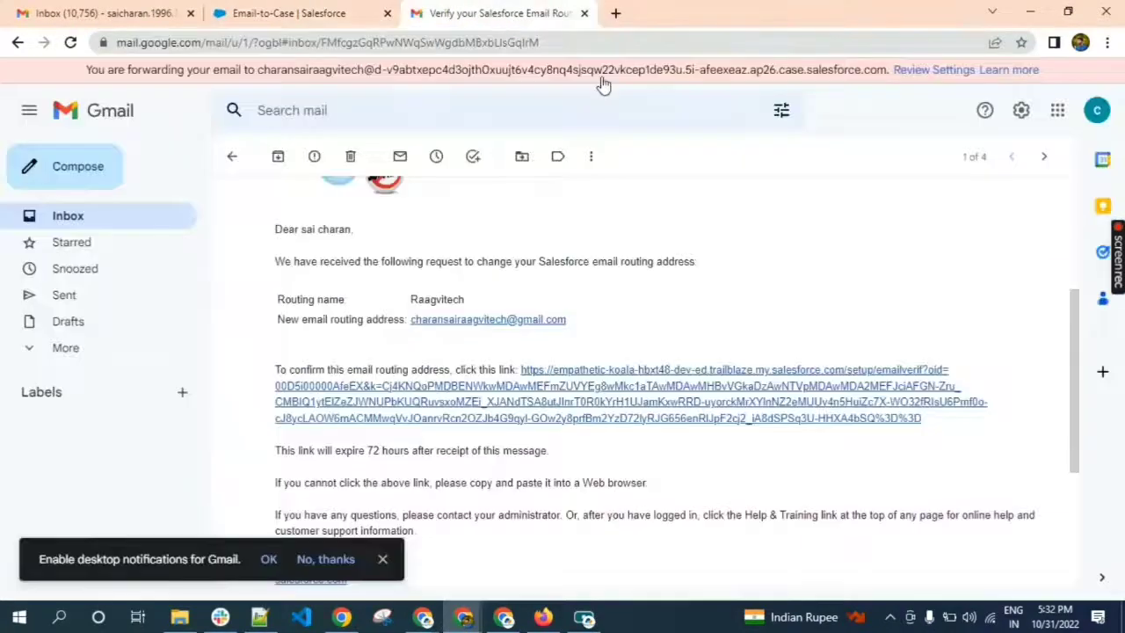
left_click(1021, 110)
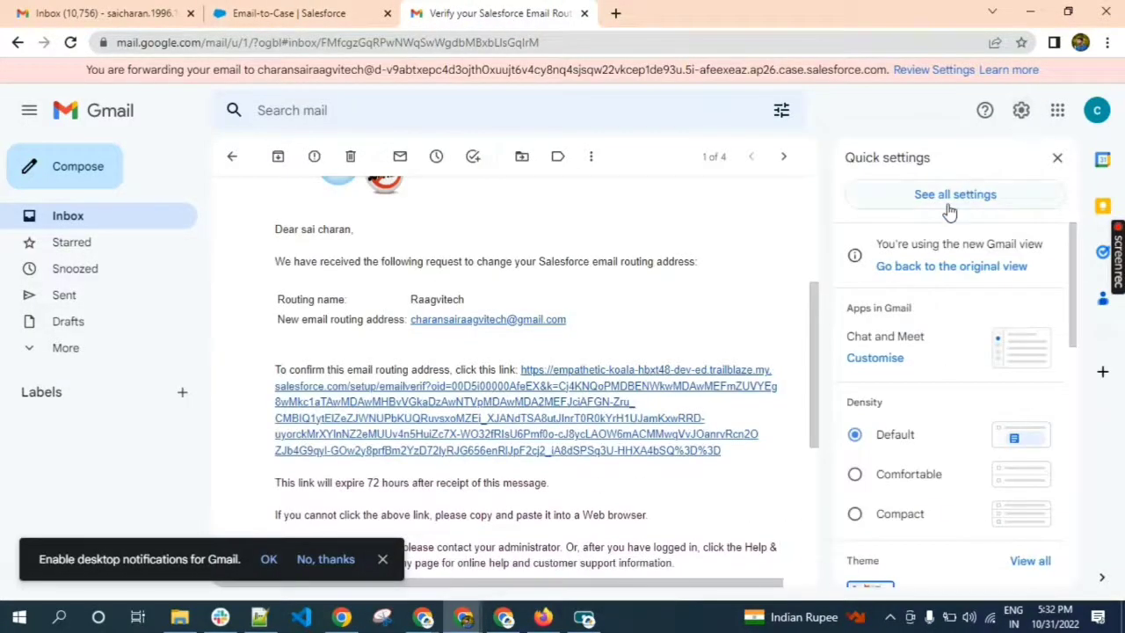
left_click(954, 194)
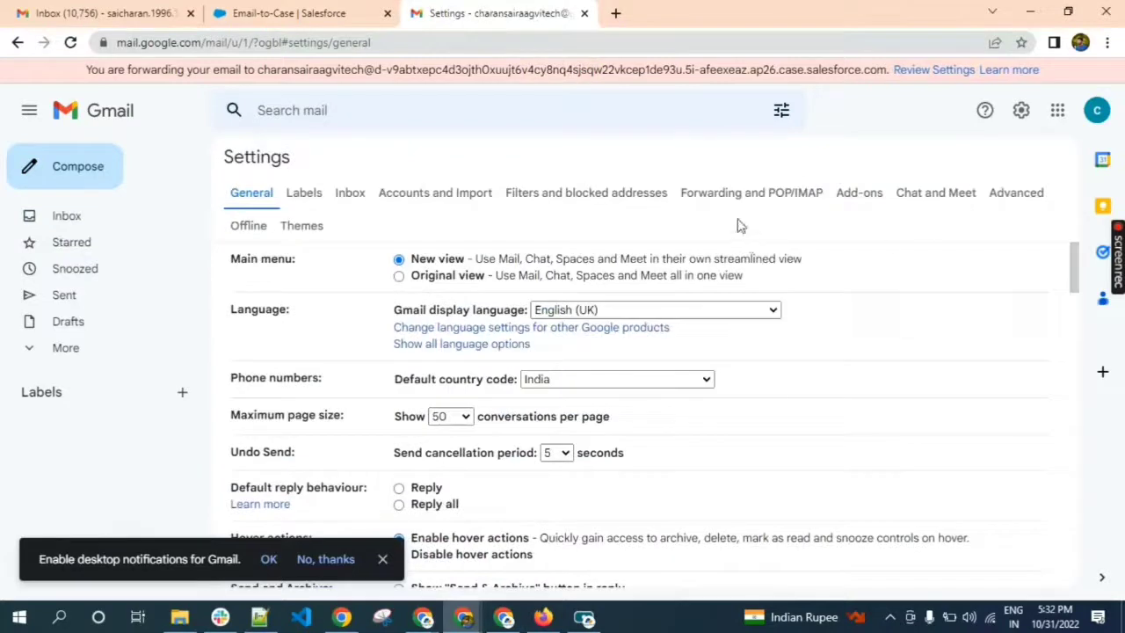
left_click(761, 198)
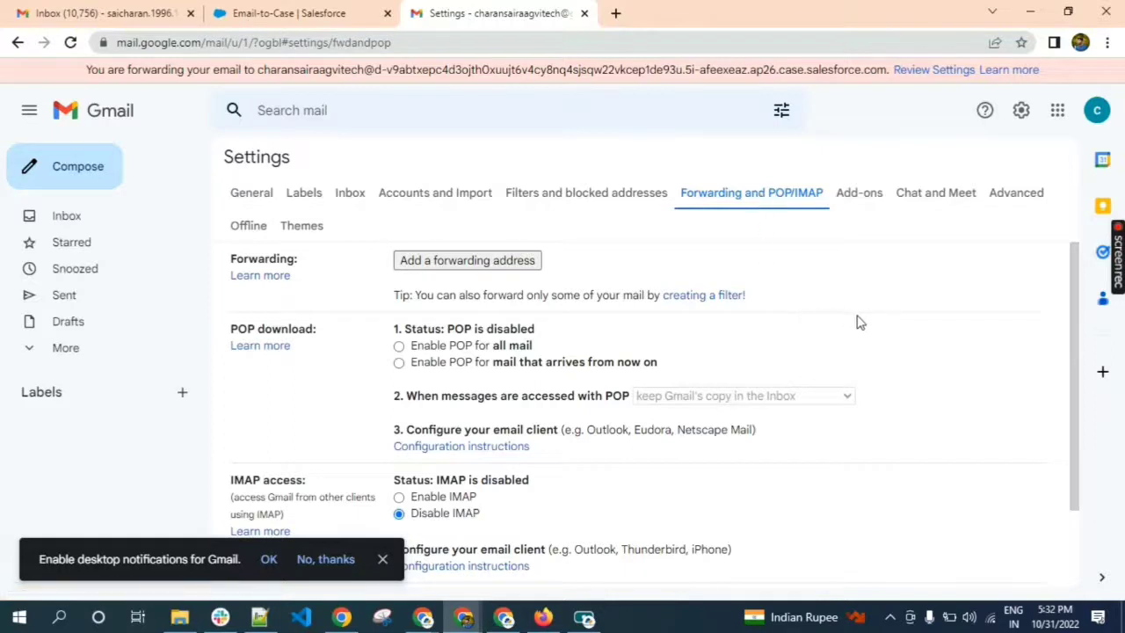
scroll(860, 323, "down", 1)
scroll(860, 322, "up", 1)
Step: Add the pasted Salesforce email services address as a new forwarding address
left_click(505, 263)
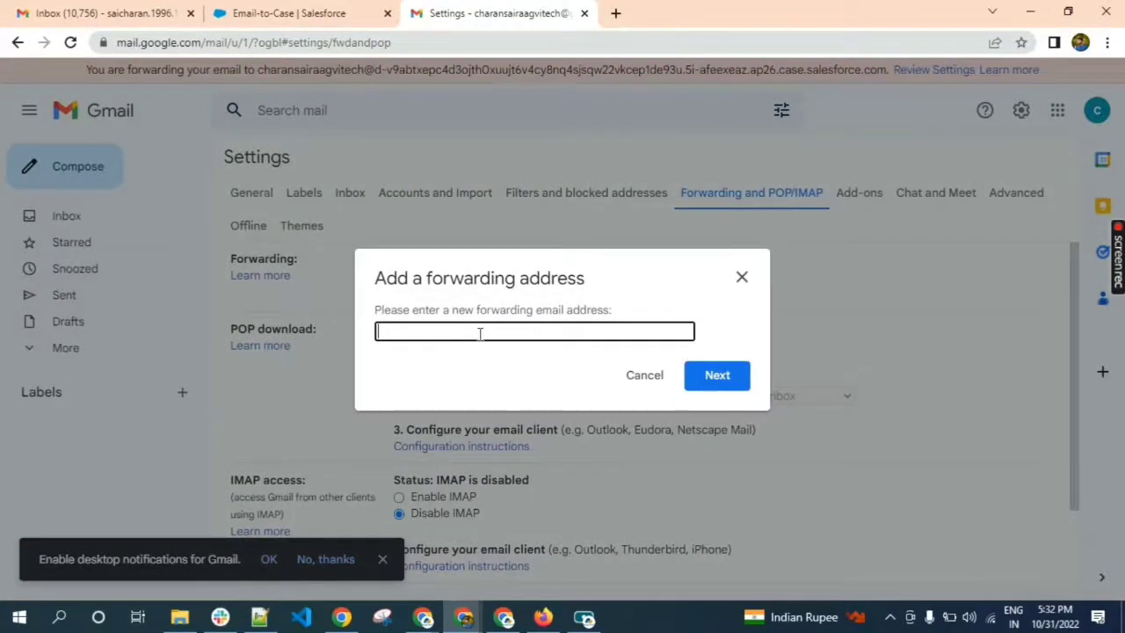
key("ctrl+v")
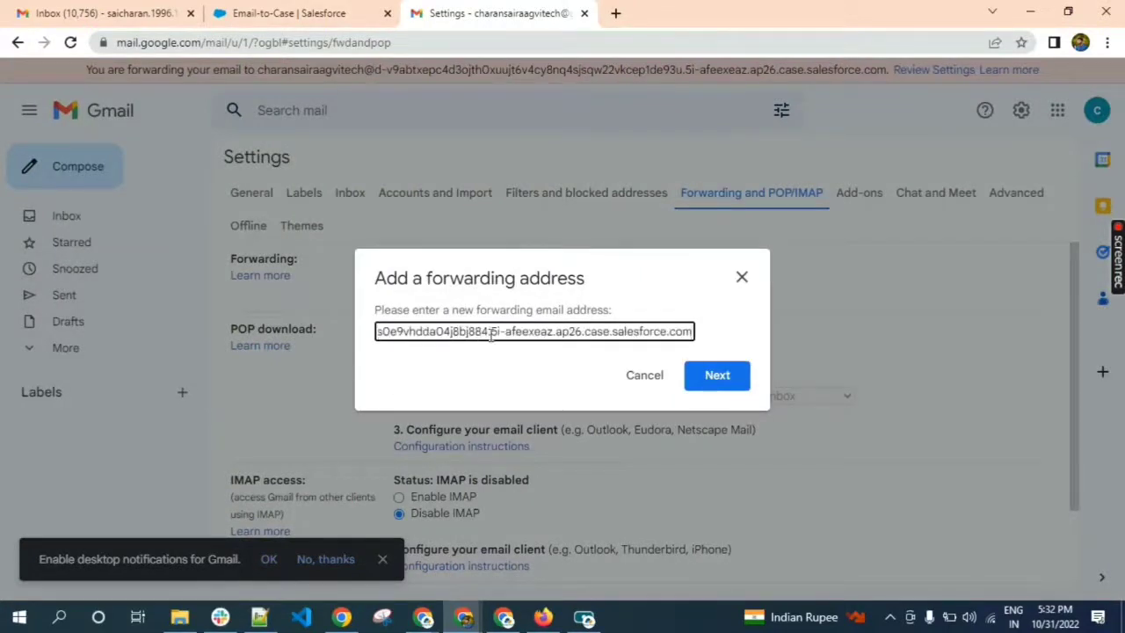
left_click(717, 376)
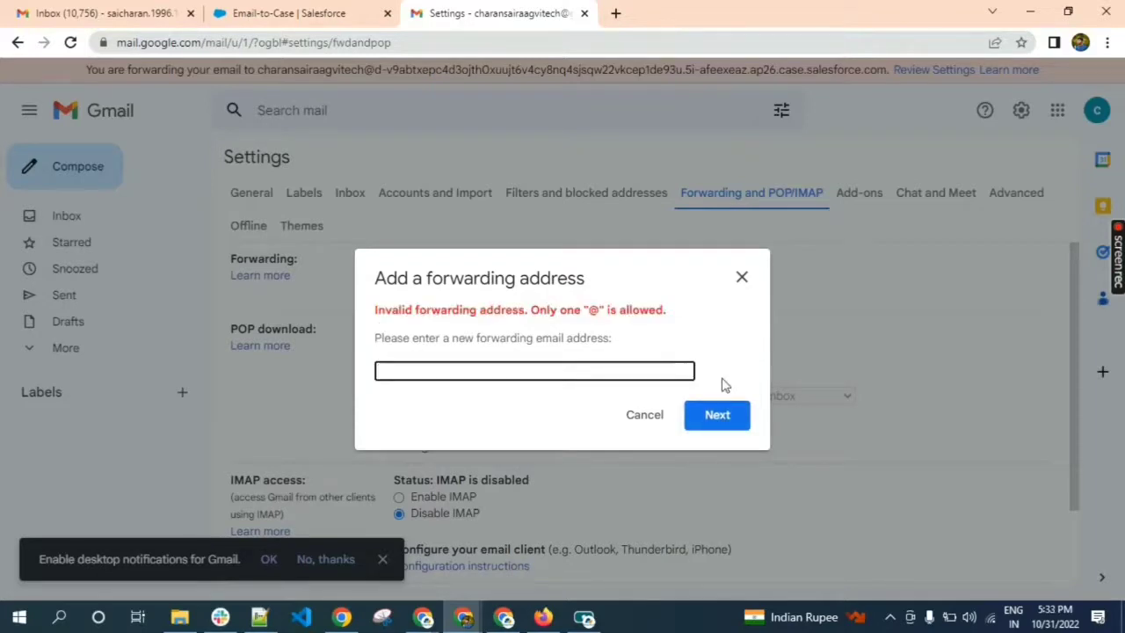
key("ctrl+v")
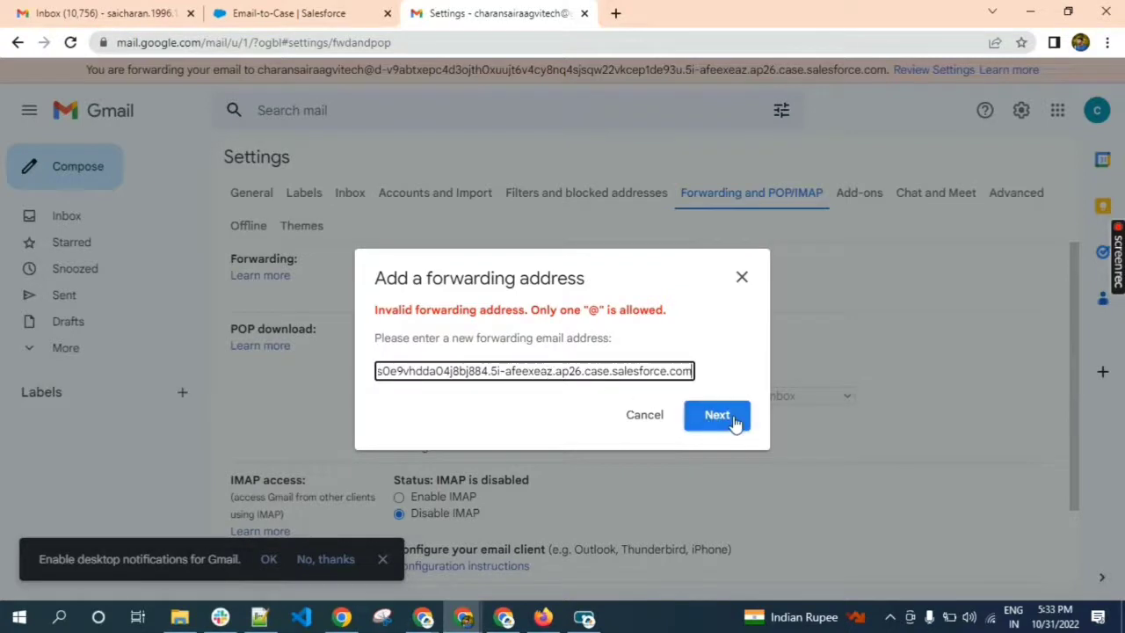
left_click(717, 415)
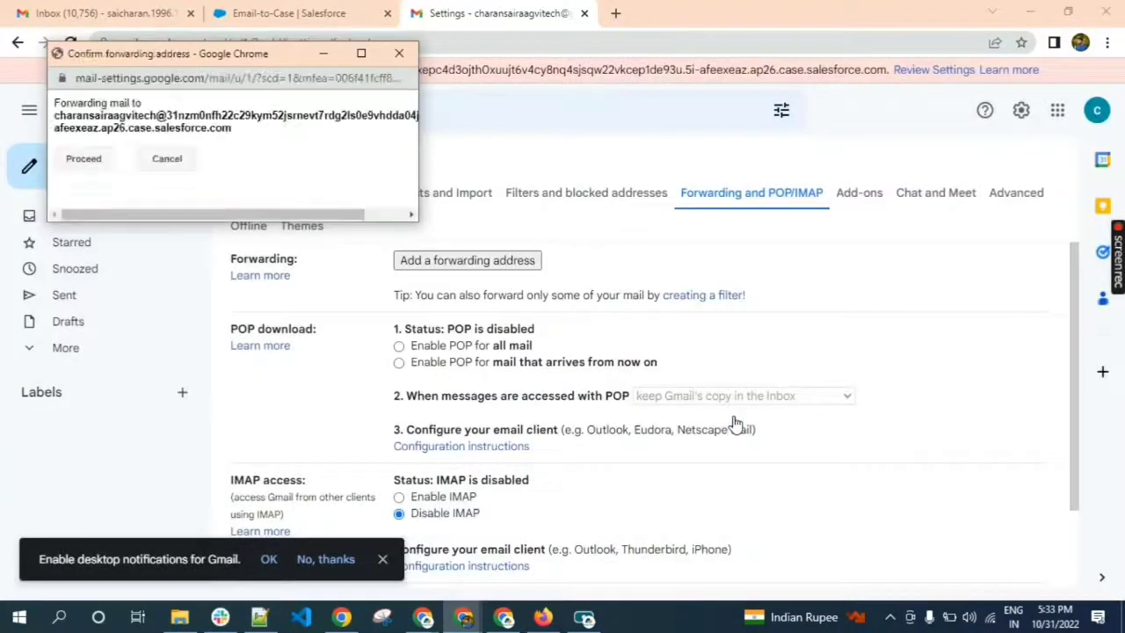
Step: Confirm forwarding to the Salesforce address, acknowledge the confirmation code notice, and return to Salesforce
left_click(84, 159)
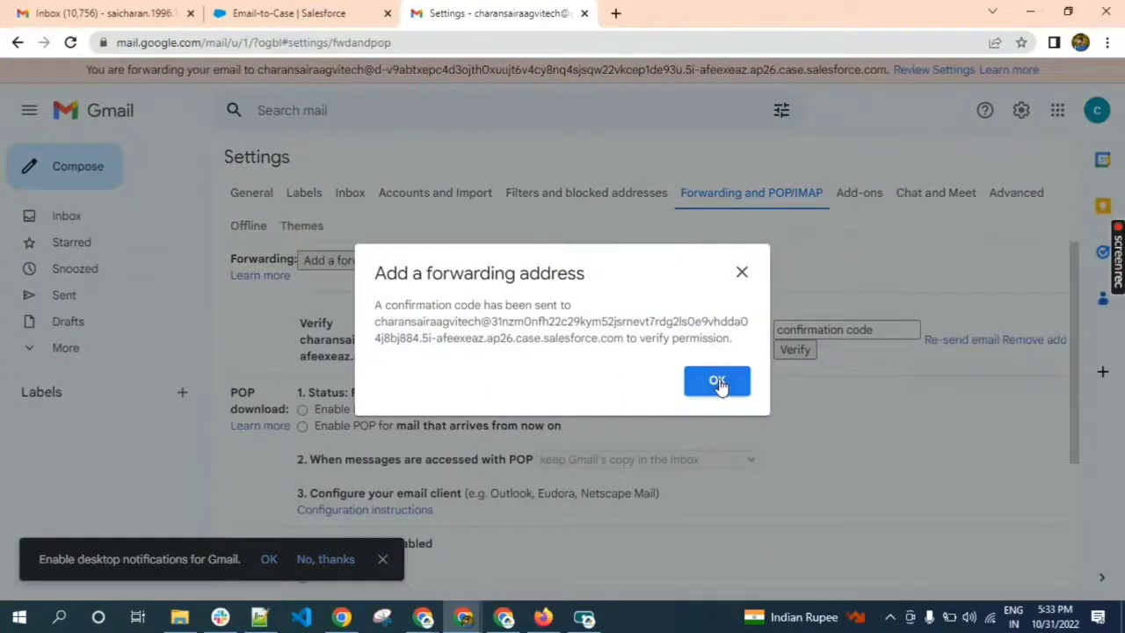
left_click(718, 382)
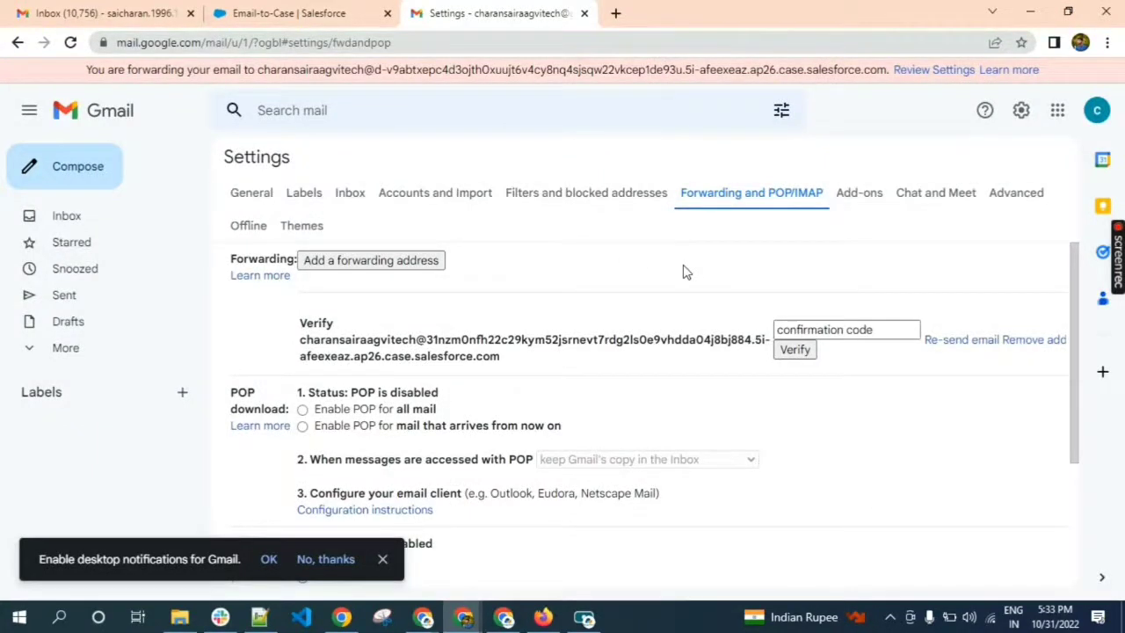
left_click(308, 13)
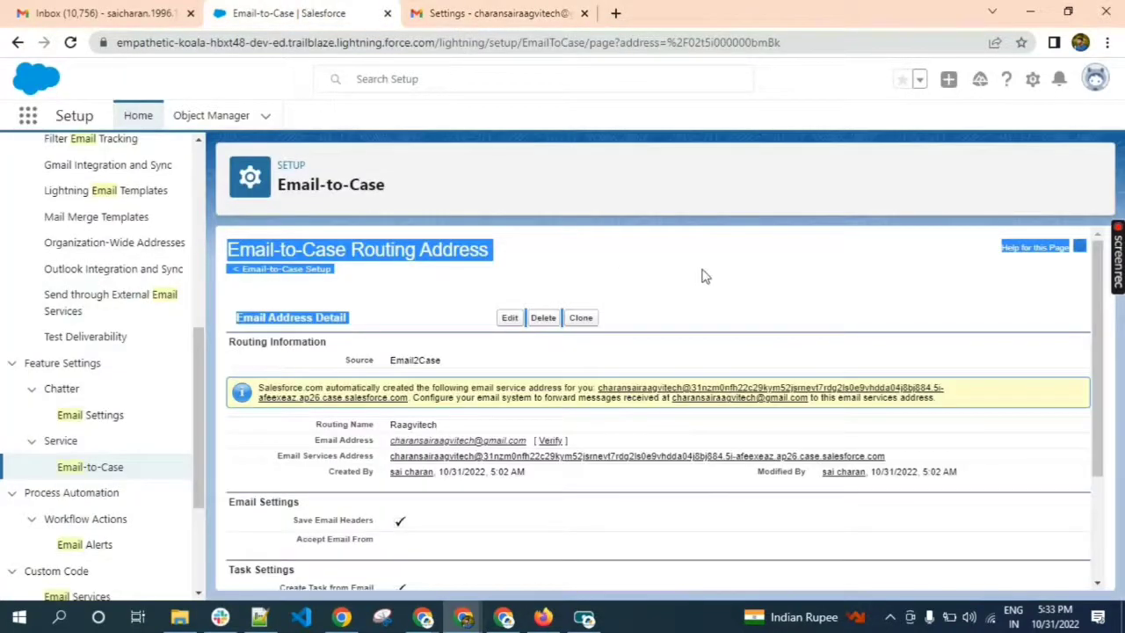
Step: Go to Cases via the App Launcher and show the All Open Cases list view
left_click(28, 115)
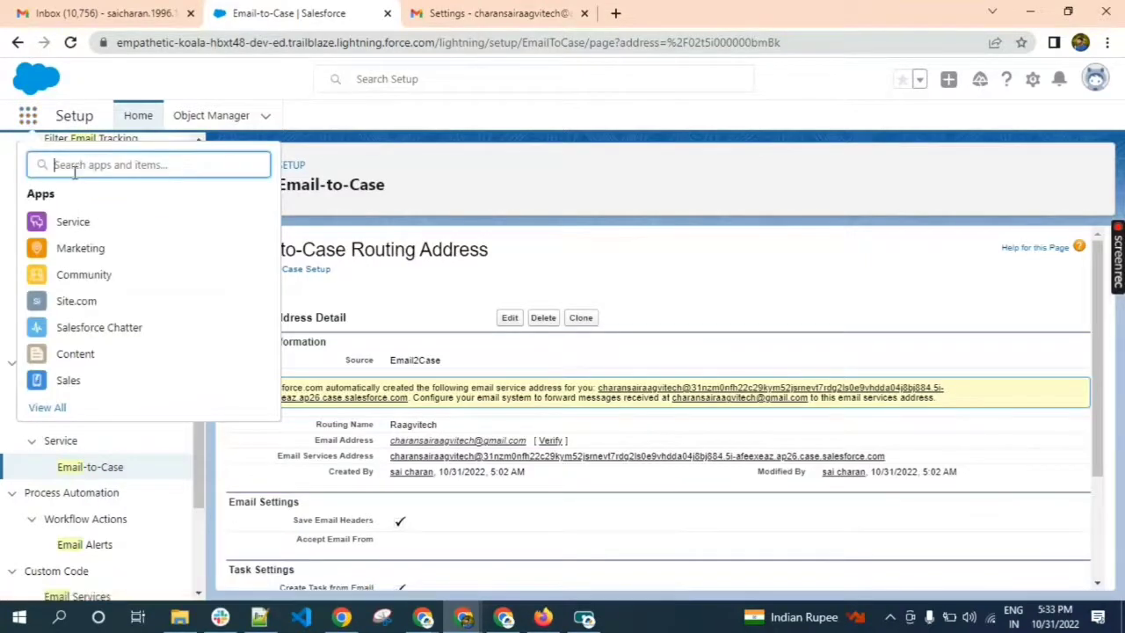
type("Case")
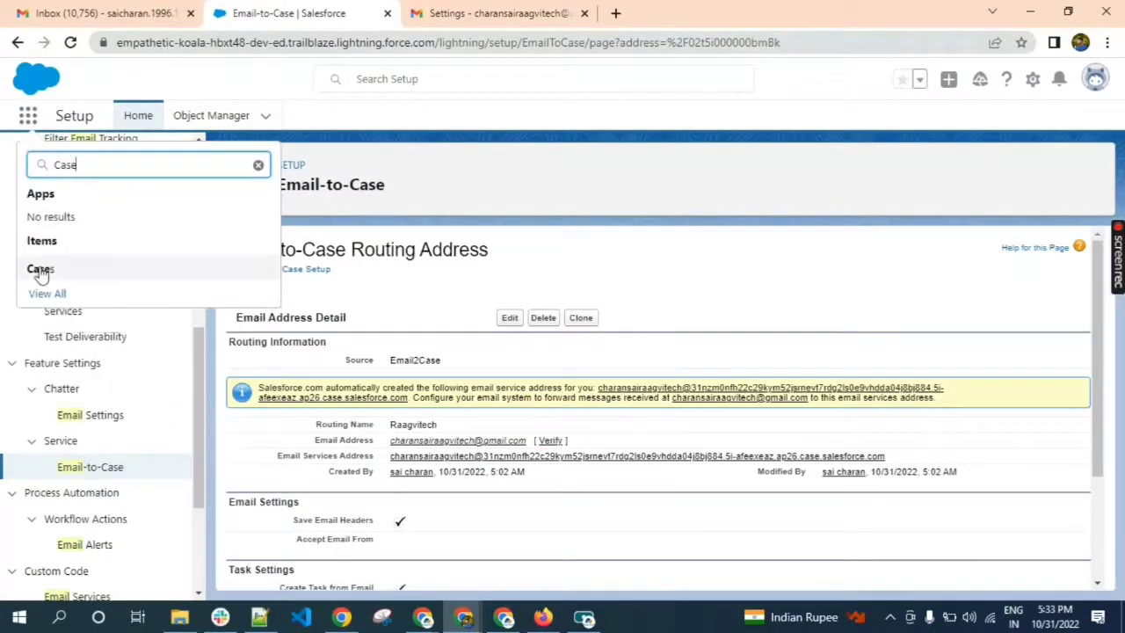
left_click(40, 269)
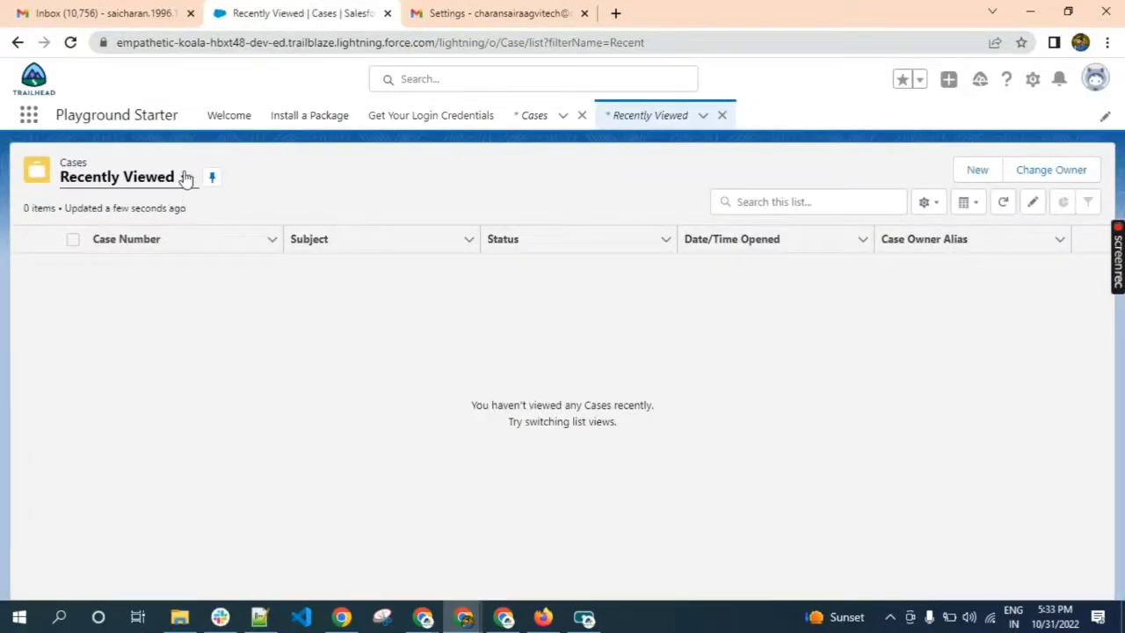
left_click(186, 178)
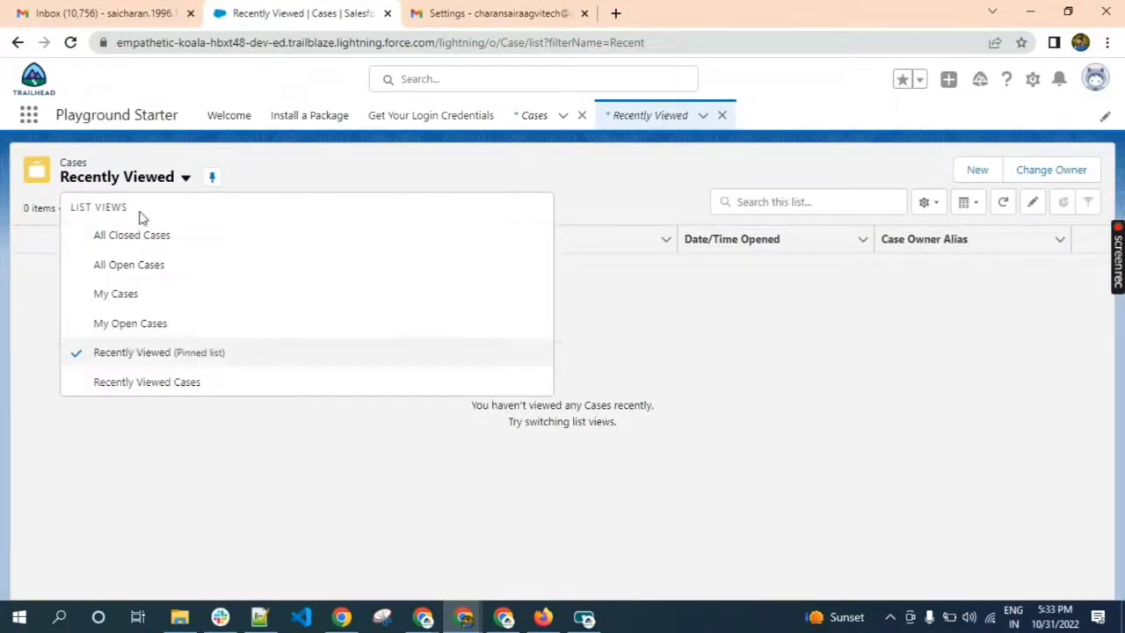
left_click(129, 265)
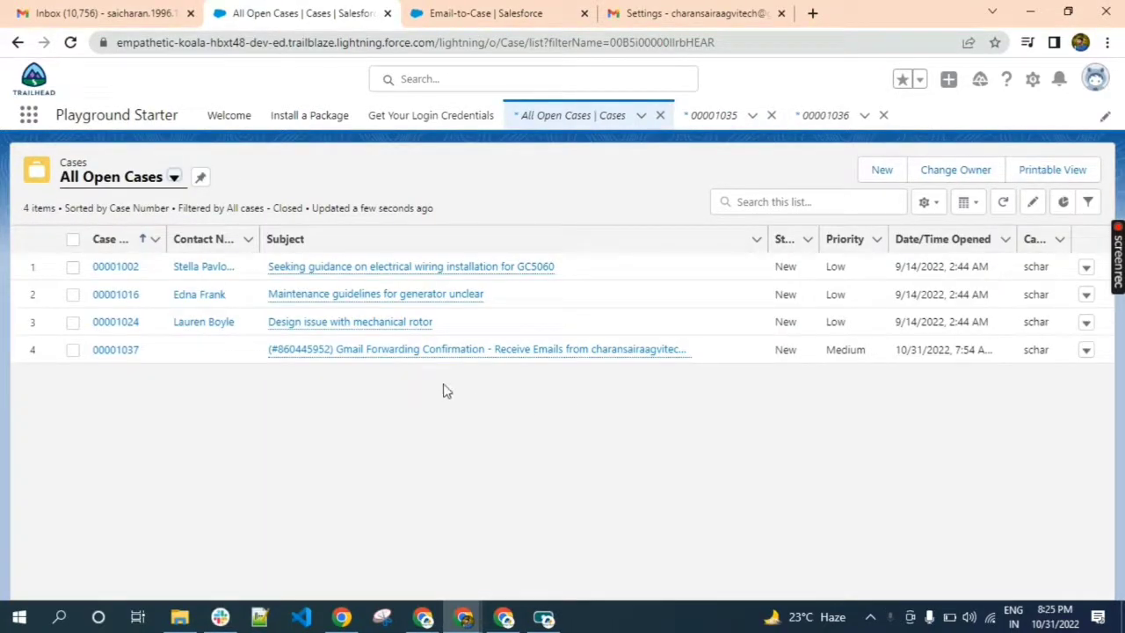
left_click(409, 349)
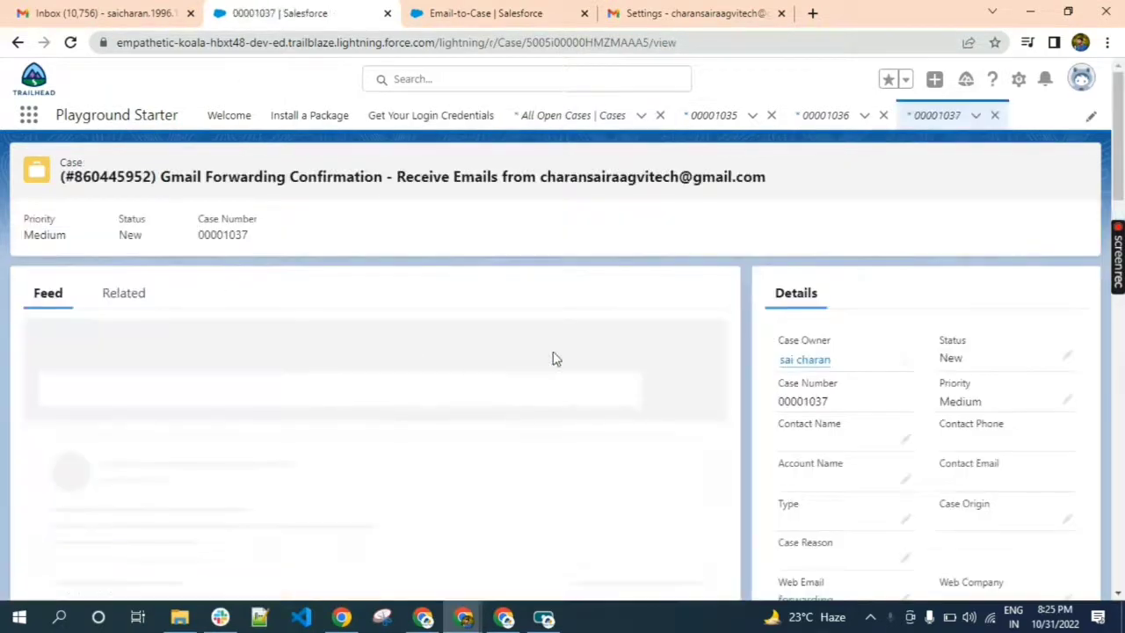
scroll(871, 552, "down", 5)
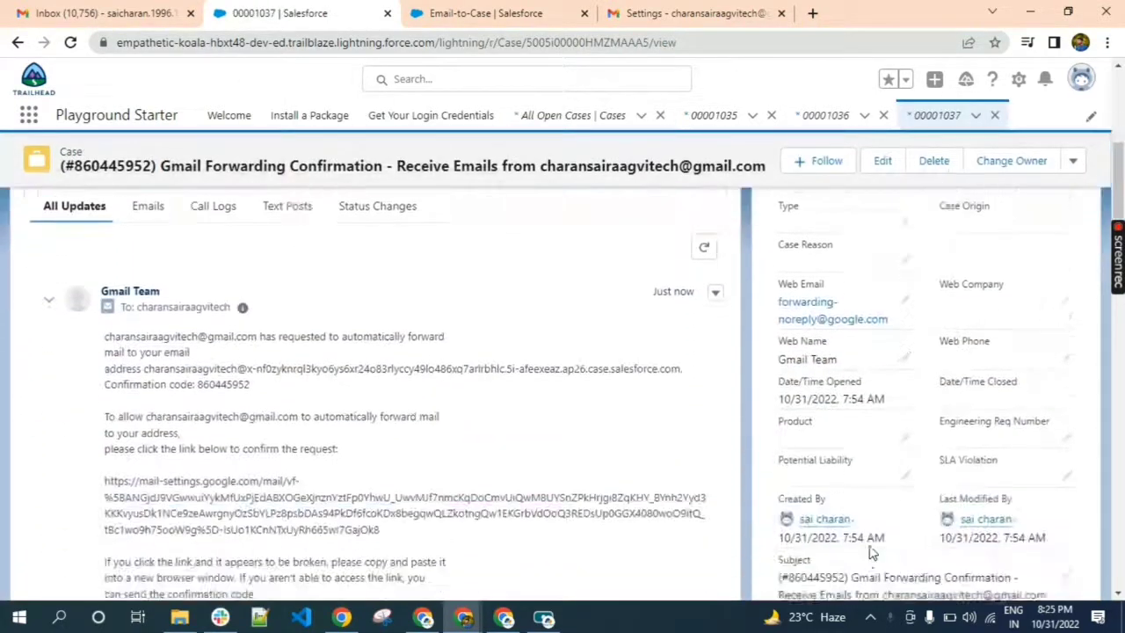
scroll(872, 552, "down", 5)
scroll(872, 552, "down", 2)
scroll(871, 552, "up", 8)
scroll(871, 552, "down", 4)
scroll(872, 552, "down", 3)
scroll(872, 552, "down", 3)
scroll(872, 552, "down", 2)
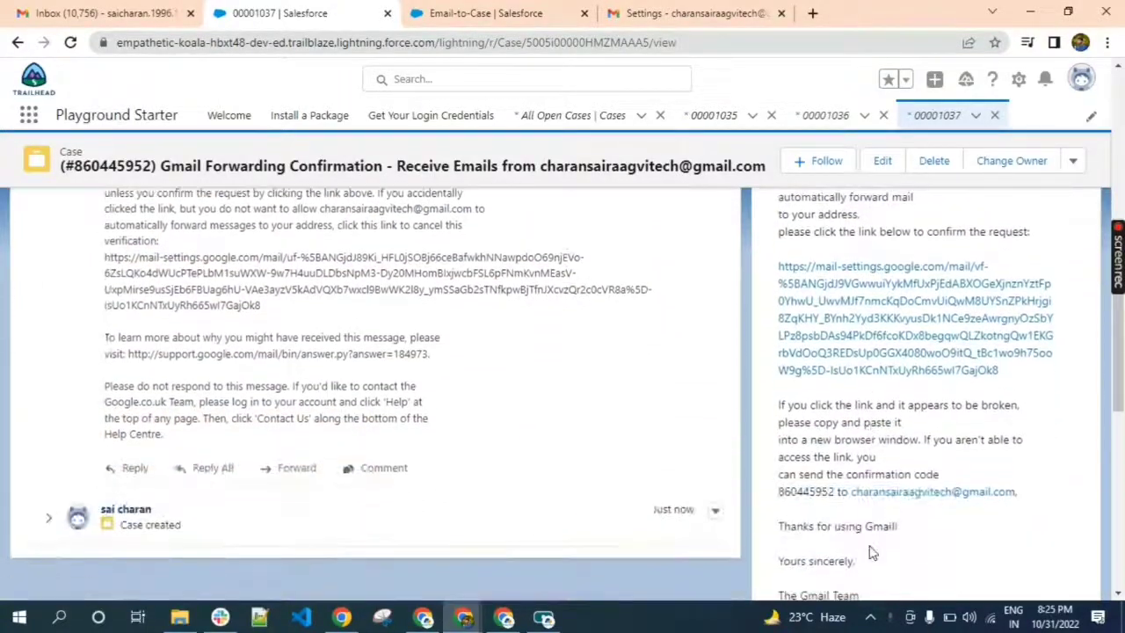
scroll(872, 552, "down", 1)
left_click_drag(773, 472, 833, 472)
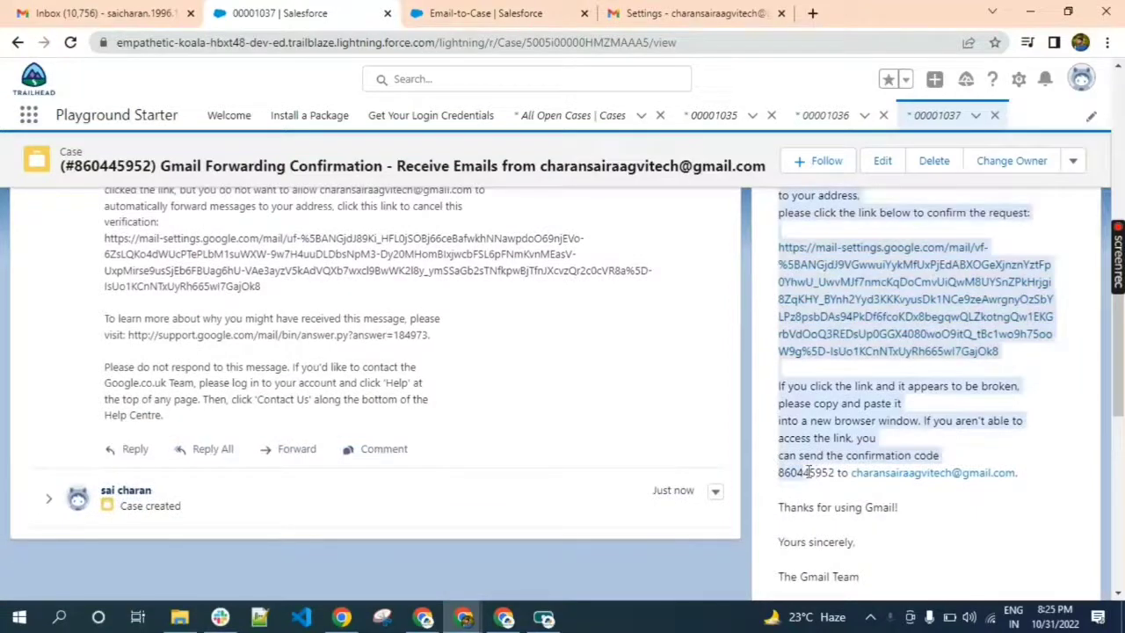
left_click(824, 494)
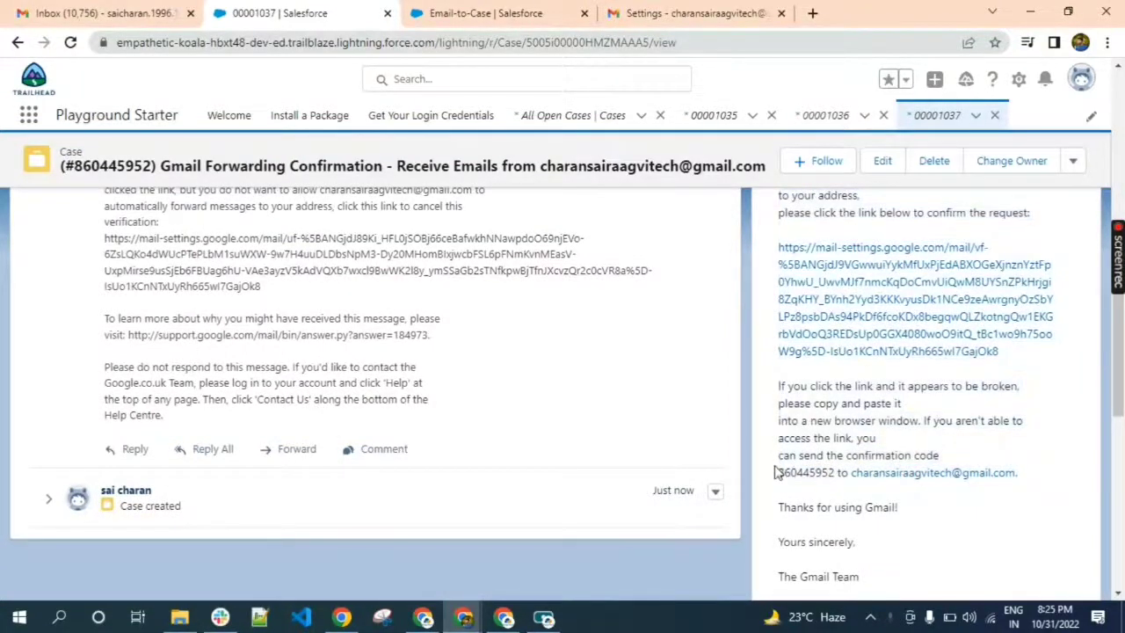
left_click_drag(778, 472, 831, 474)
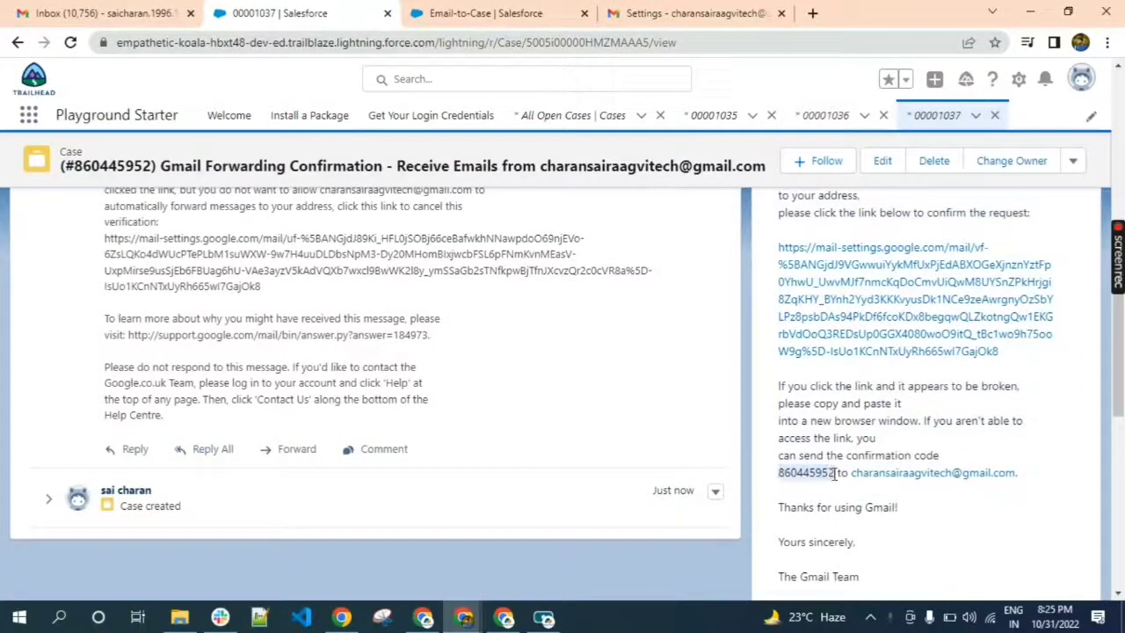
key("ctrl+c")
left_click(685, 13)
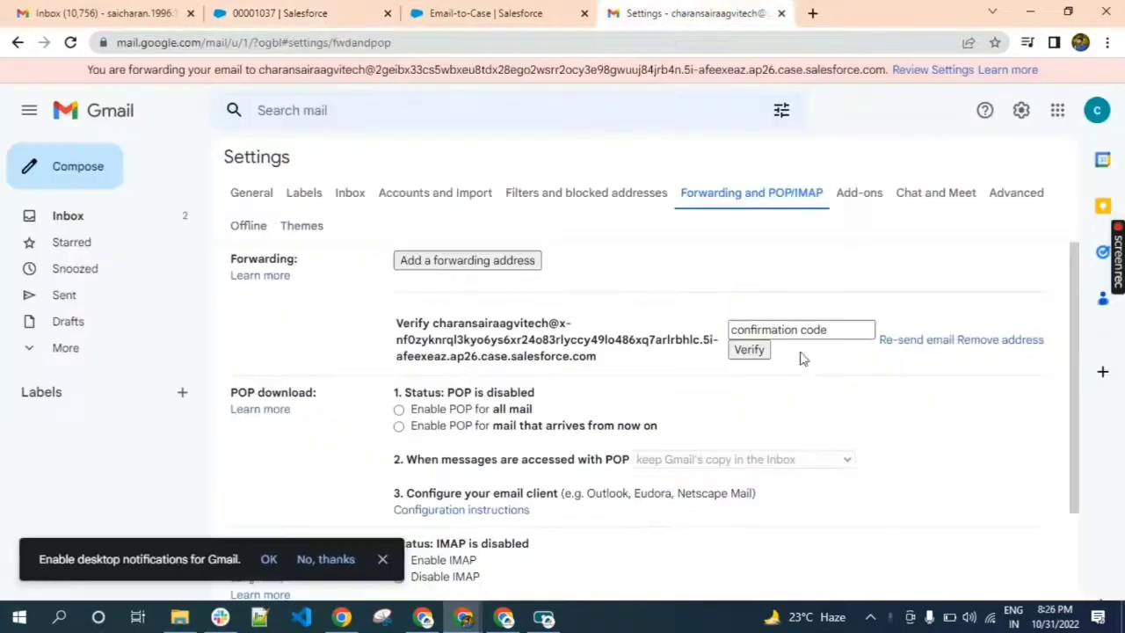
left_click(793, 330)
key("ctrl+v")
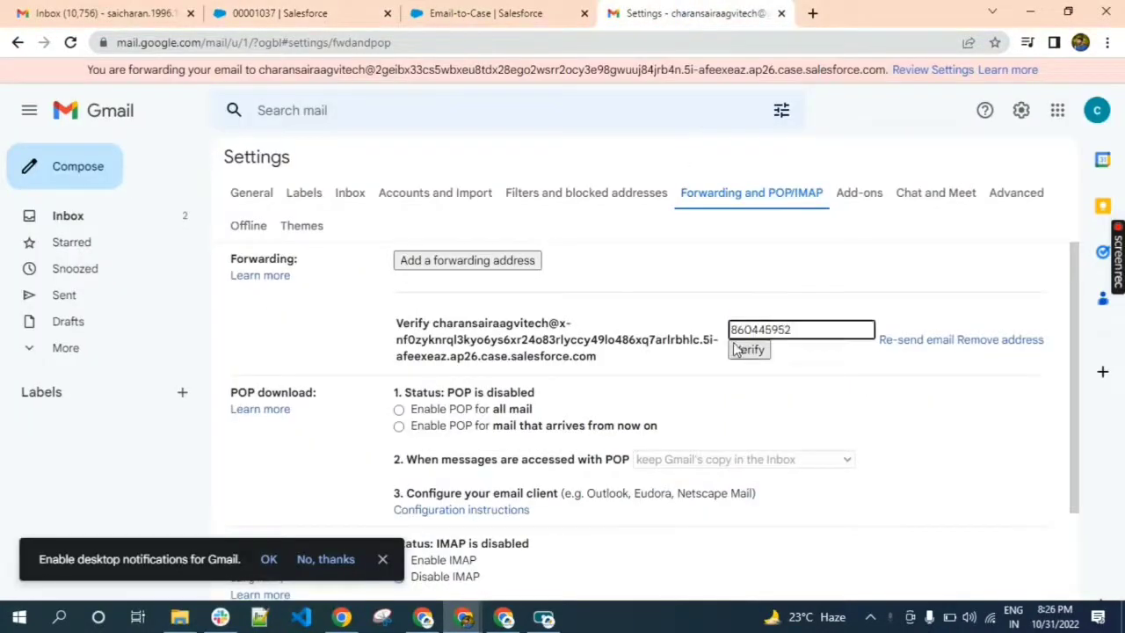
left_click(748, 350)
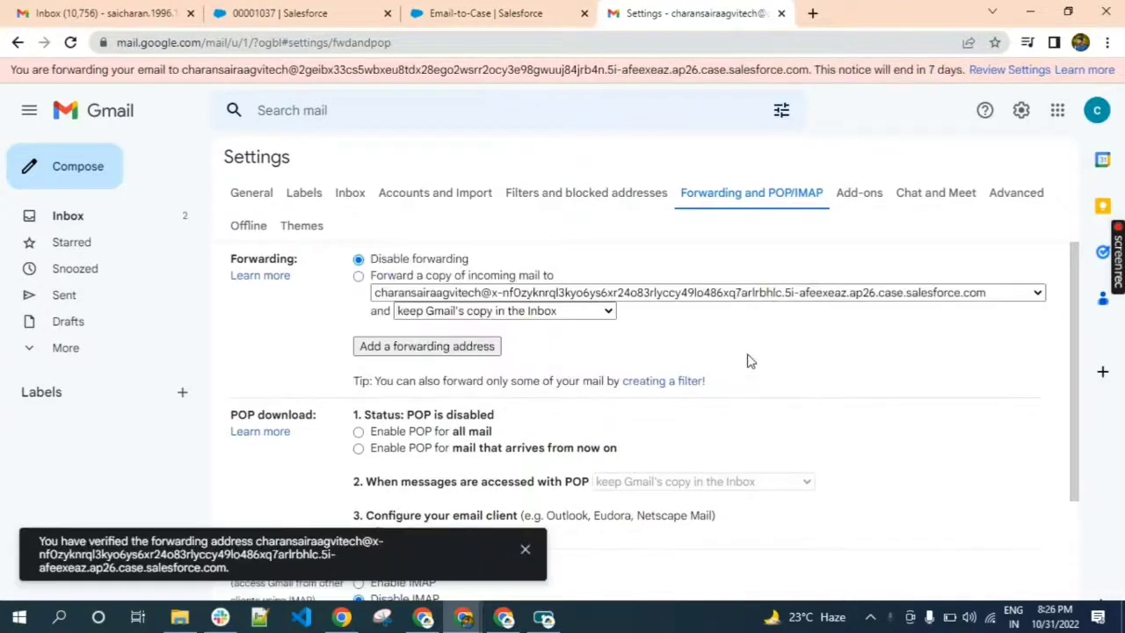
Step: Choose 'Forward a copy of incoming mail to' the Salesforce address and save changes
left_click(358, 278)
left_click(525, 549)
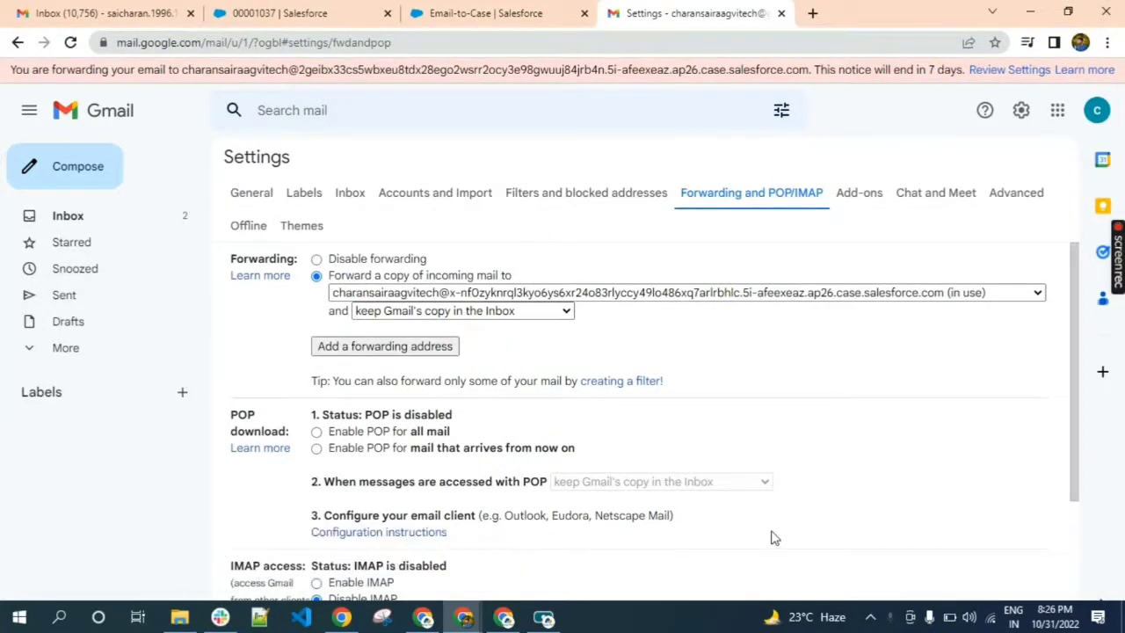
scroll(774, 537, "down", 3)
left_click(607, 524)
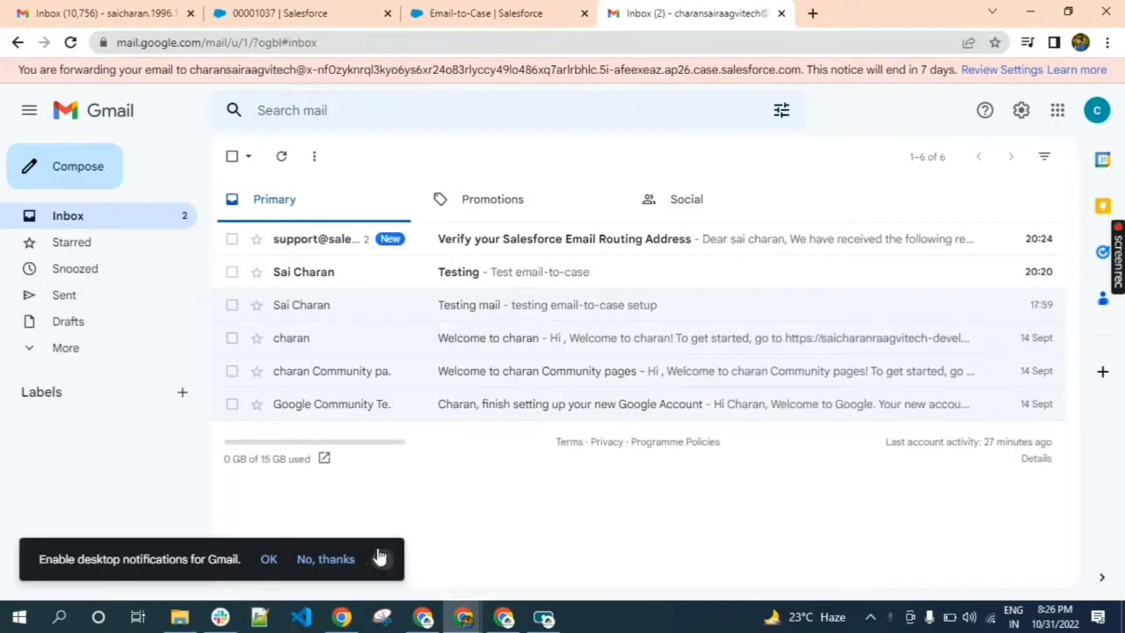
Step: Dismiss the notifications prompt and switch to the other Gmail account's Inbox (10,756)
left_click(382, 559)
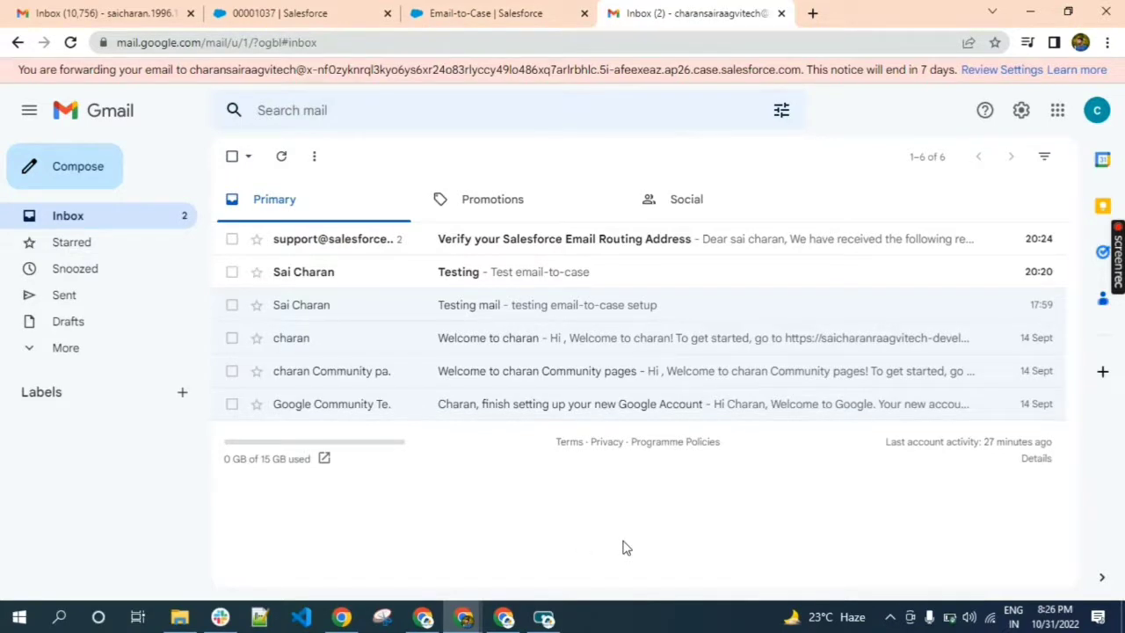
left_click(139, 7)
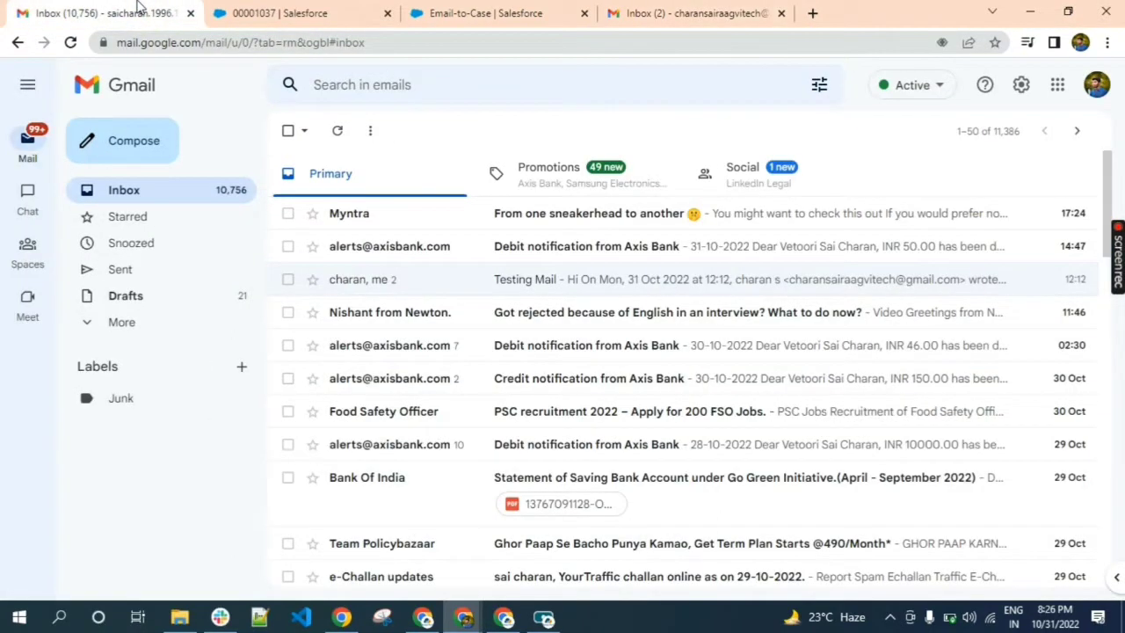
Step: Compose and send an email to the second Gmail account with subject Test3110 and body test
left_click(120, 141)
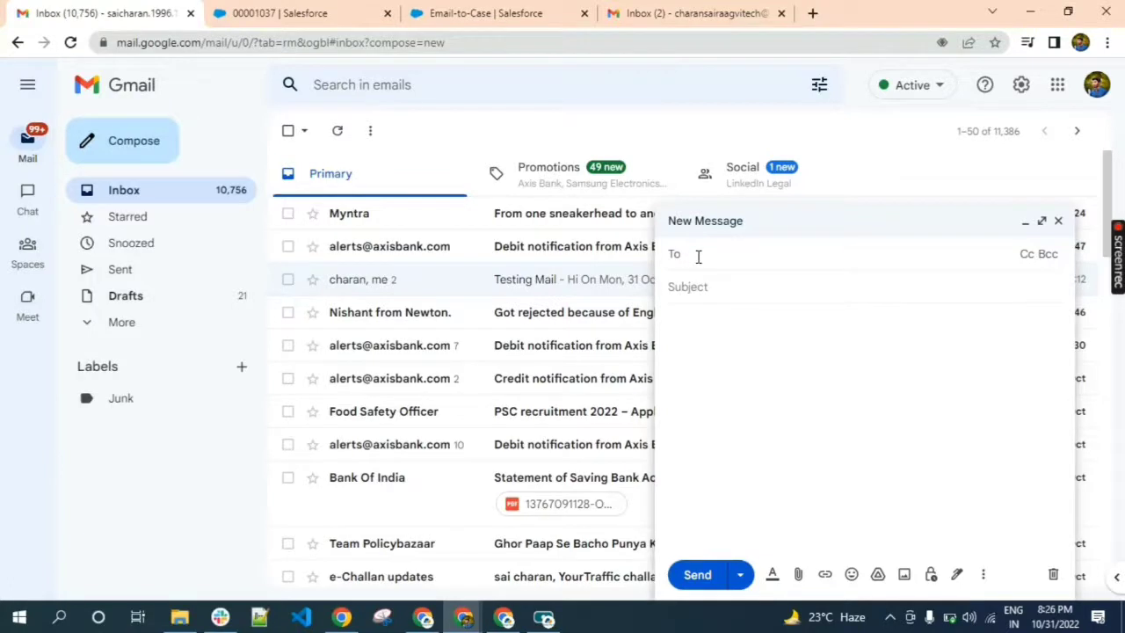
type("chara")
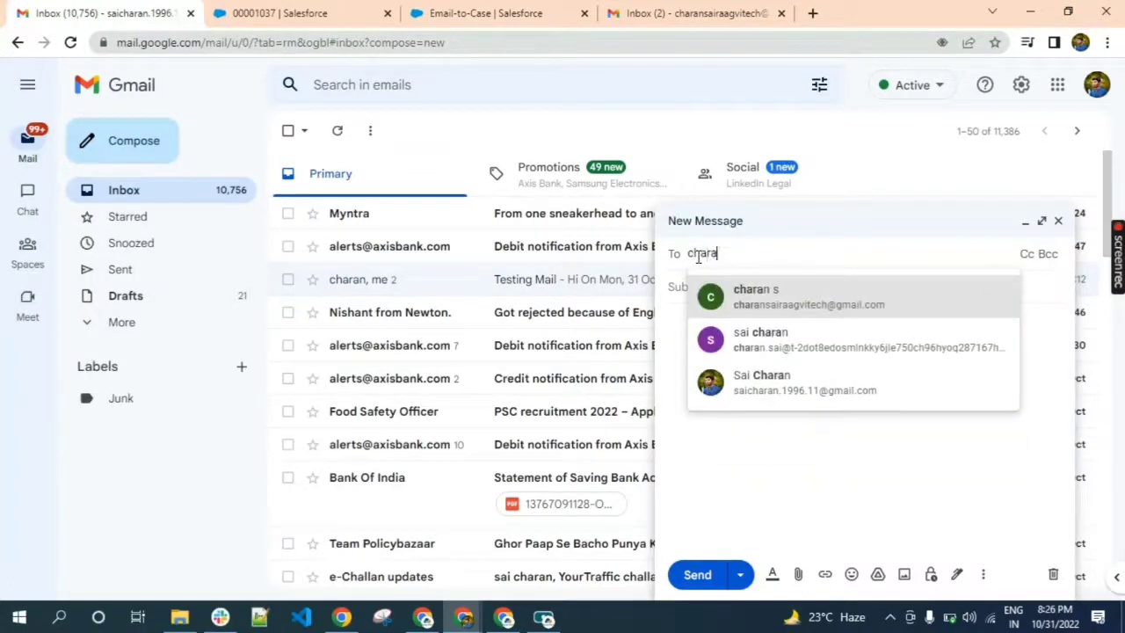
left_click(796, 299)
left_click(716, 299)
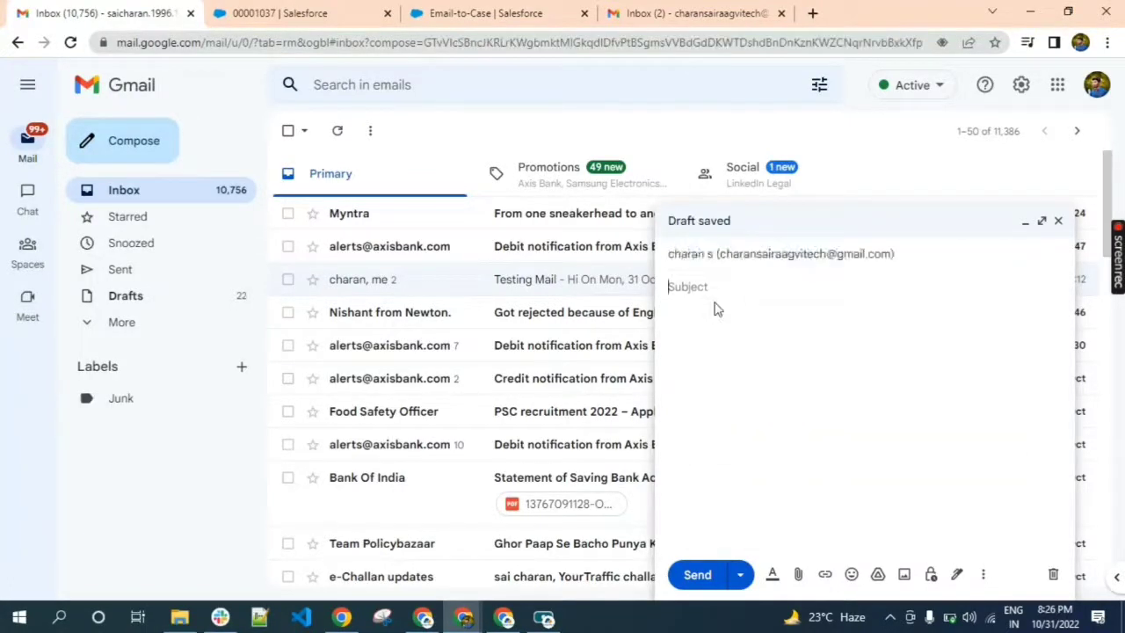
type("Test")
type("3110")
left_click(693, 327)
type("test")
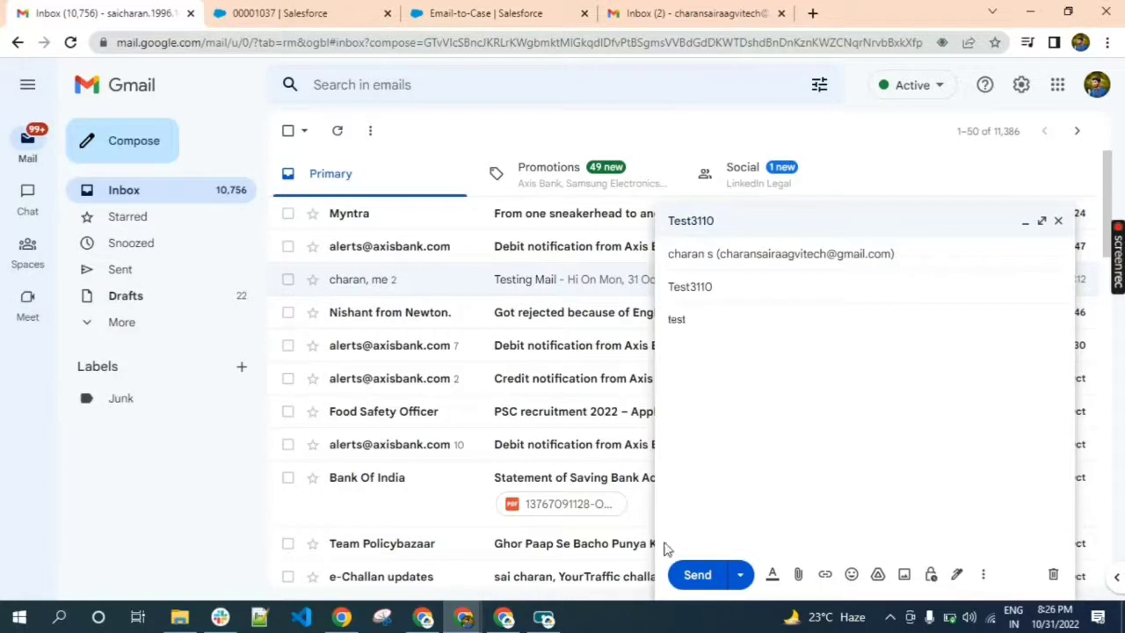
left_click(697, 573)
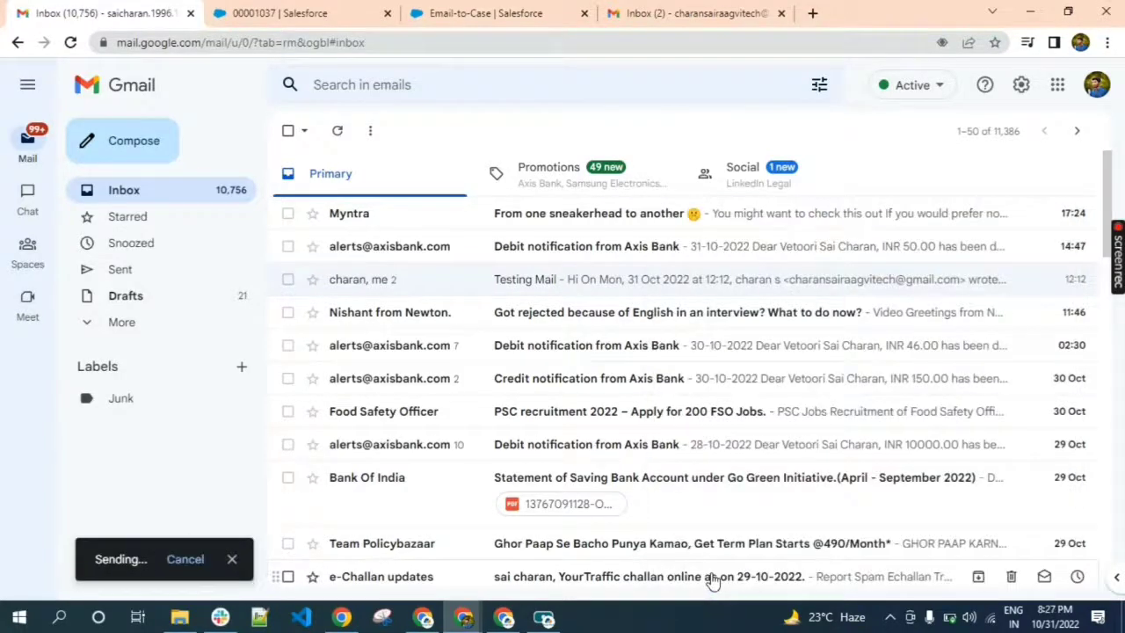
Step: Refresh the second account's inbox until Test3110 arrives, read it, then return to the Salesforce case page
left_click(686, 14)
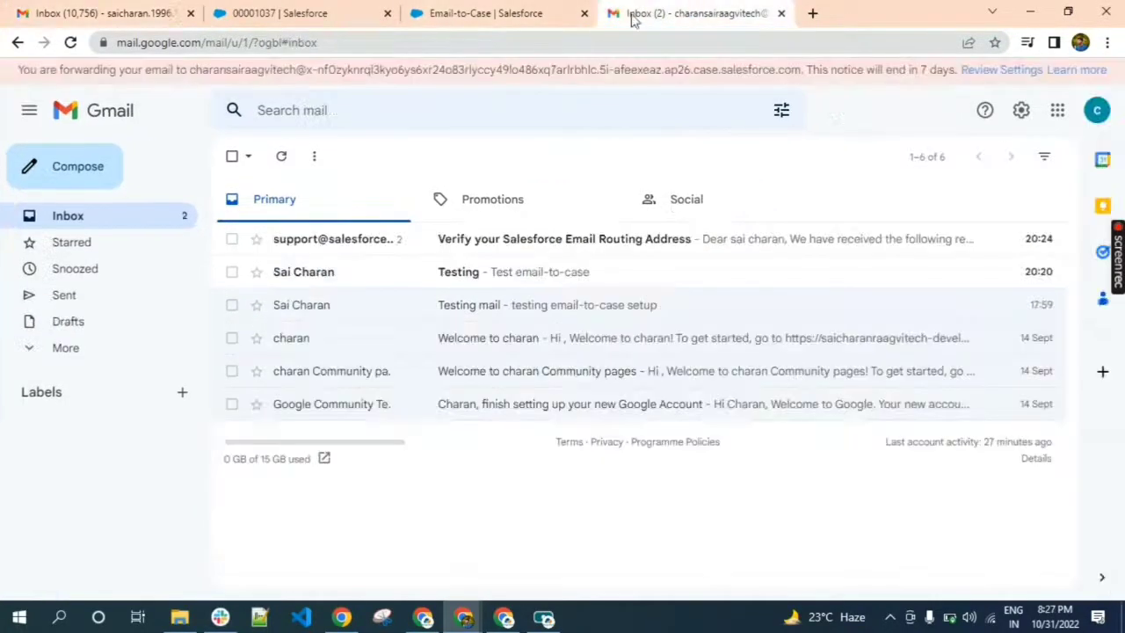
left_click(281, 157)
left_click(282, 156)
left_click(281, 156)
left_click(281, 156)
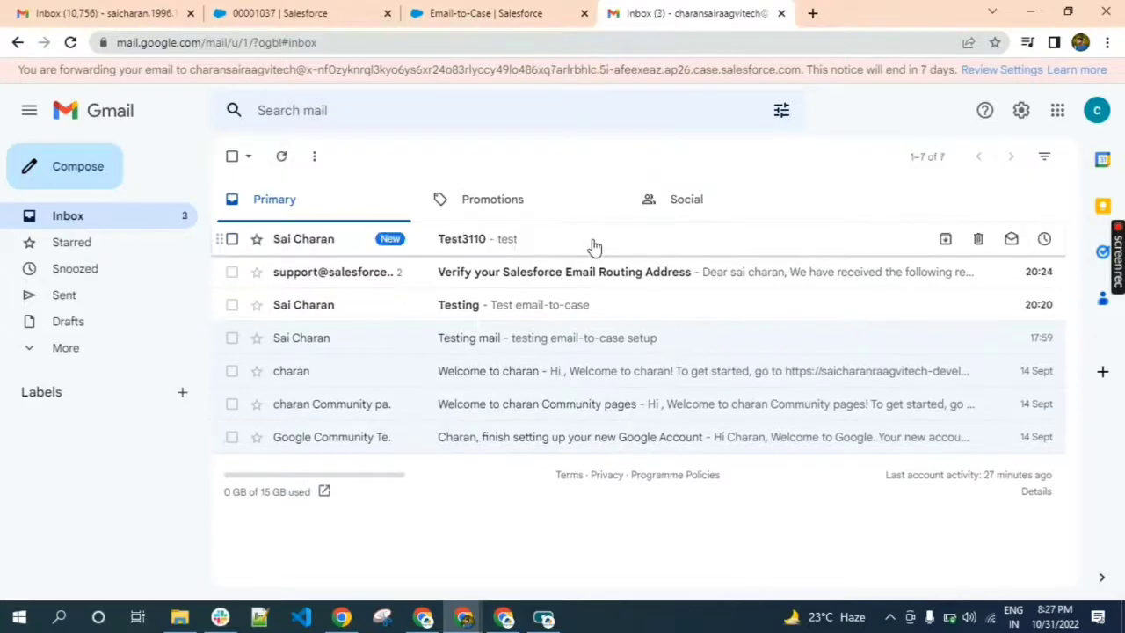
left_click(600, 239)
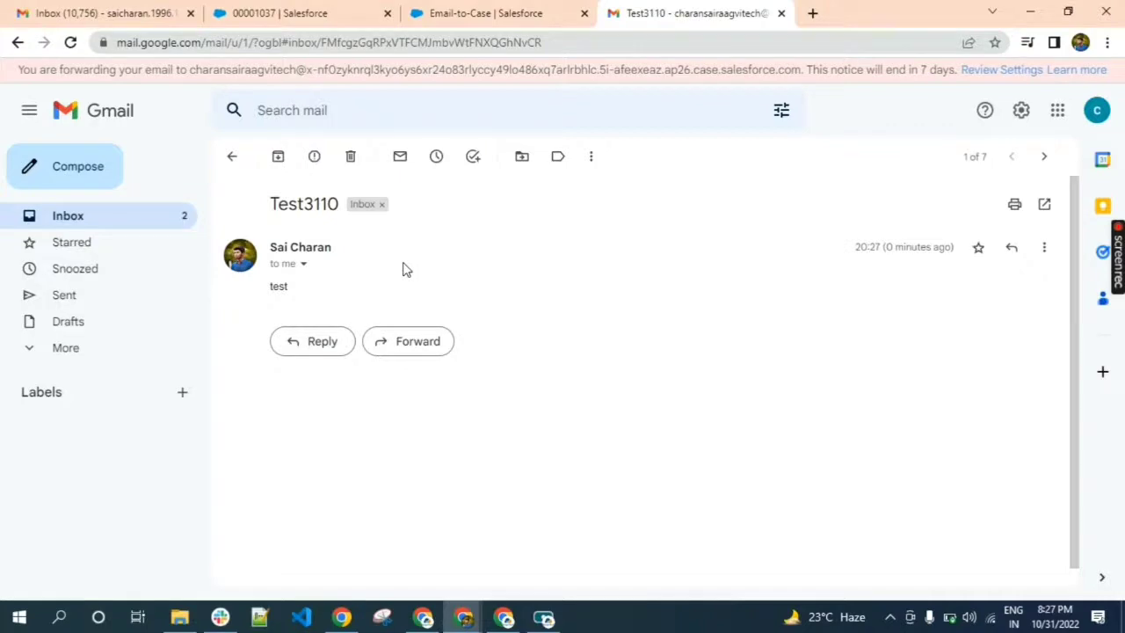
left_click(279, 12)
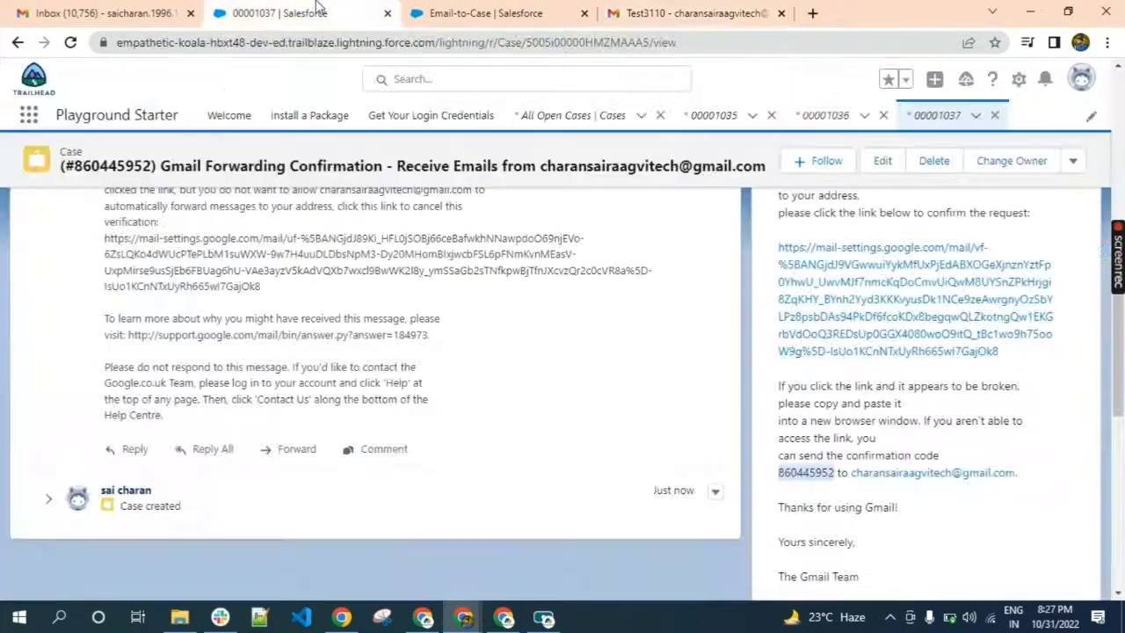
Step: From All Open Cases, open new case 00001038 created from the Test3110 email
left_click(572, 115)
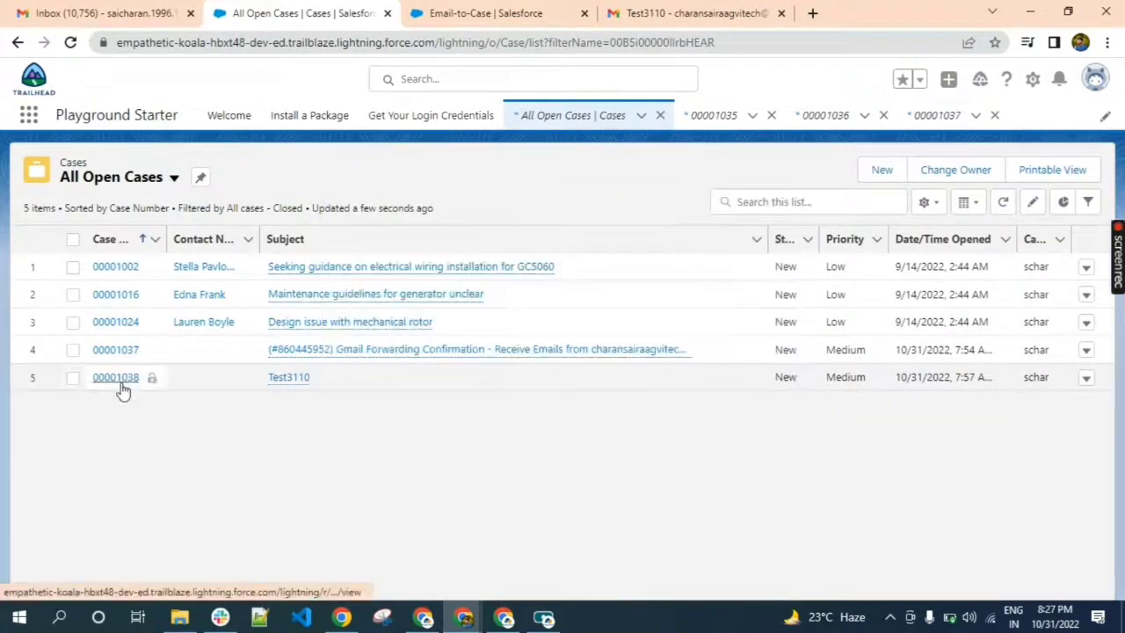
left_click(115, 377)
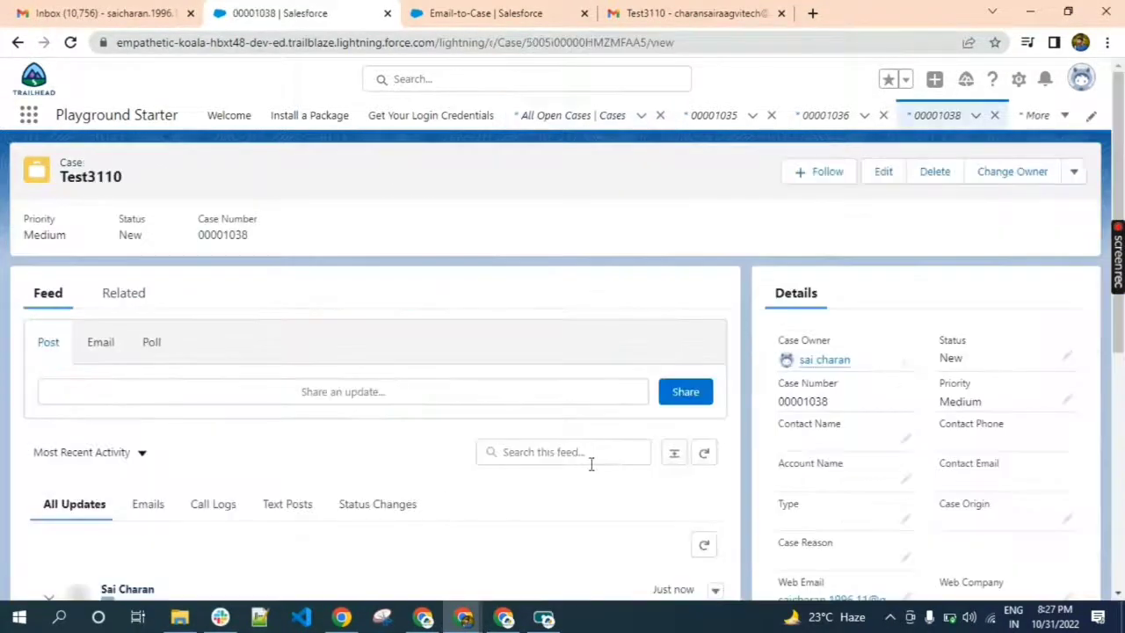